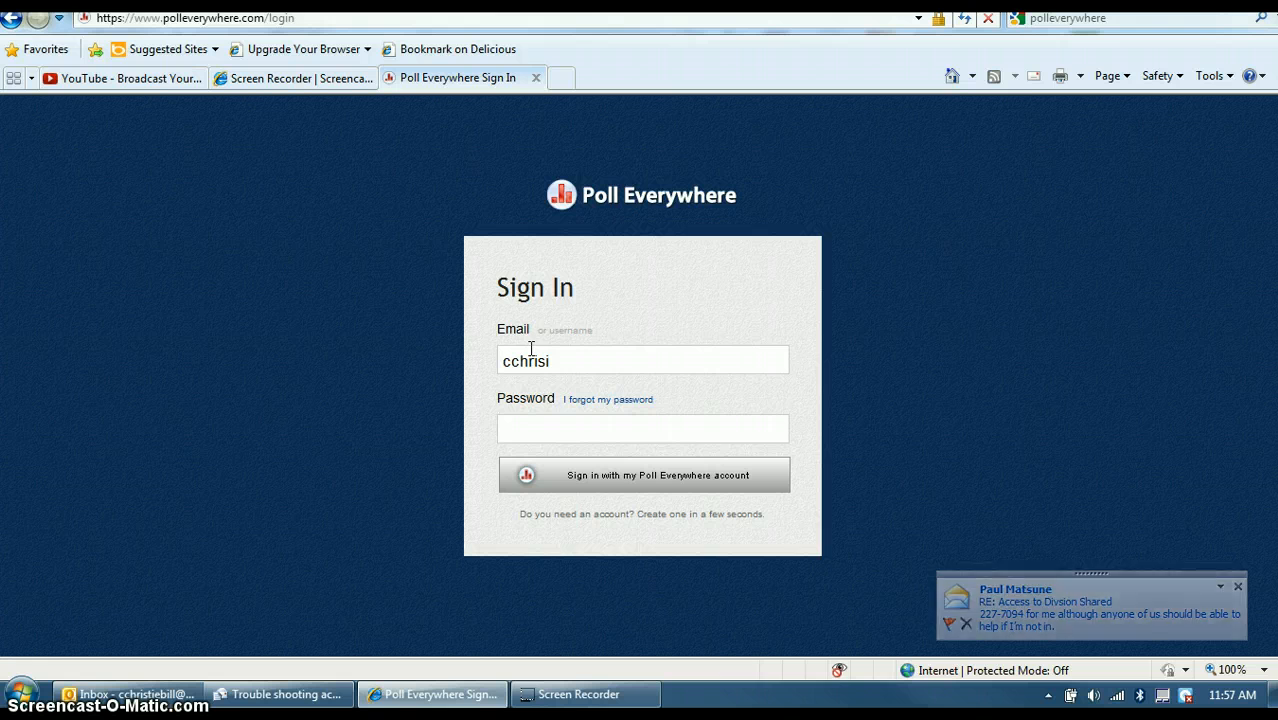
# Correct the mistyped username, choose the saved account suggestion and sign in to Poll Everywhere.
pyautogui.click(526, 421)
pyautogui.click(566, 361)
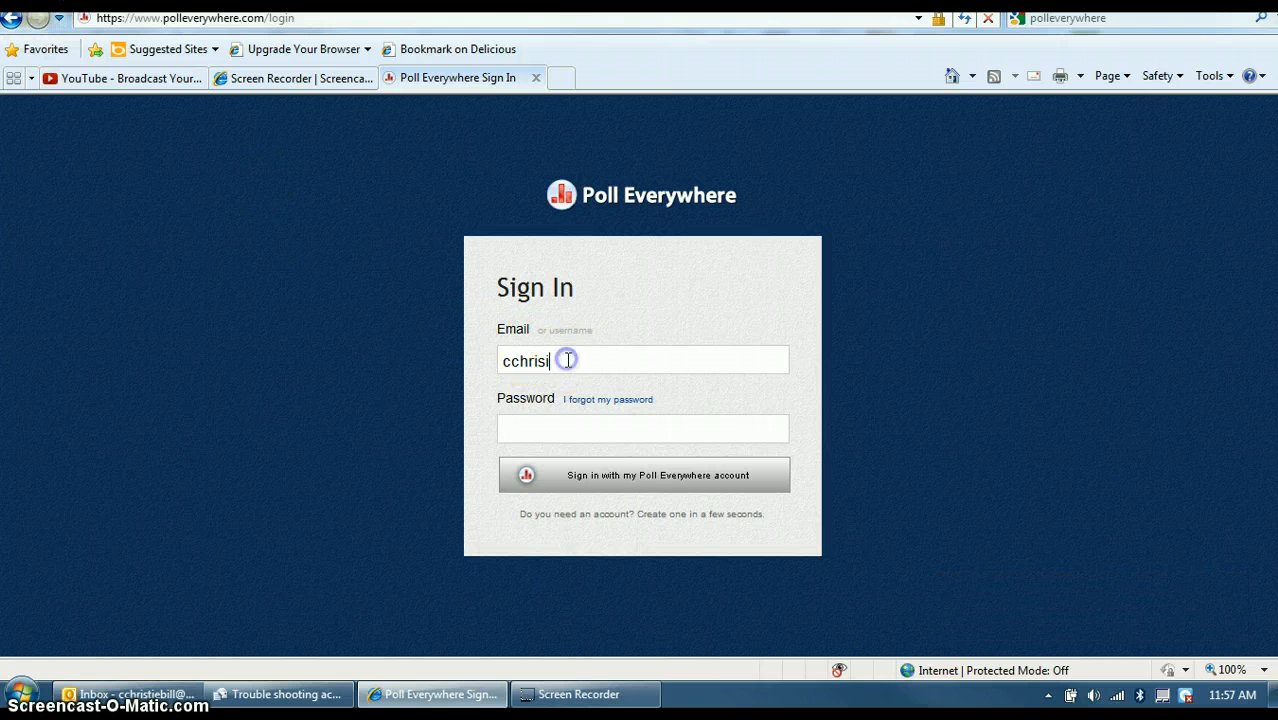
pyautogui.press('BackSpace')
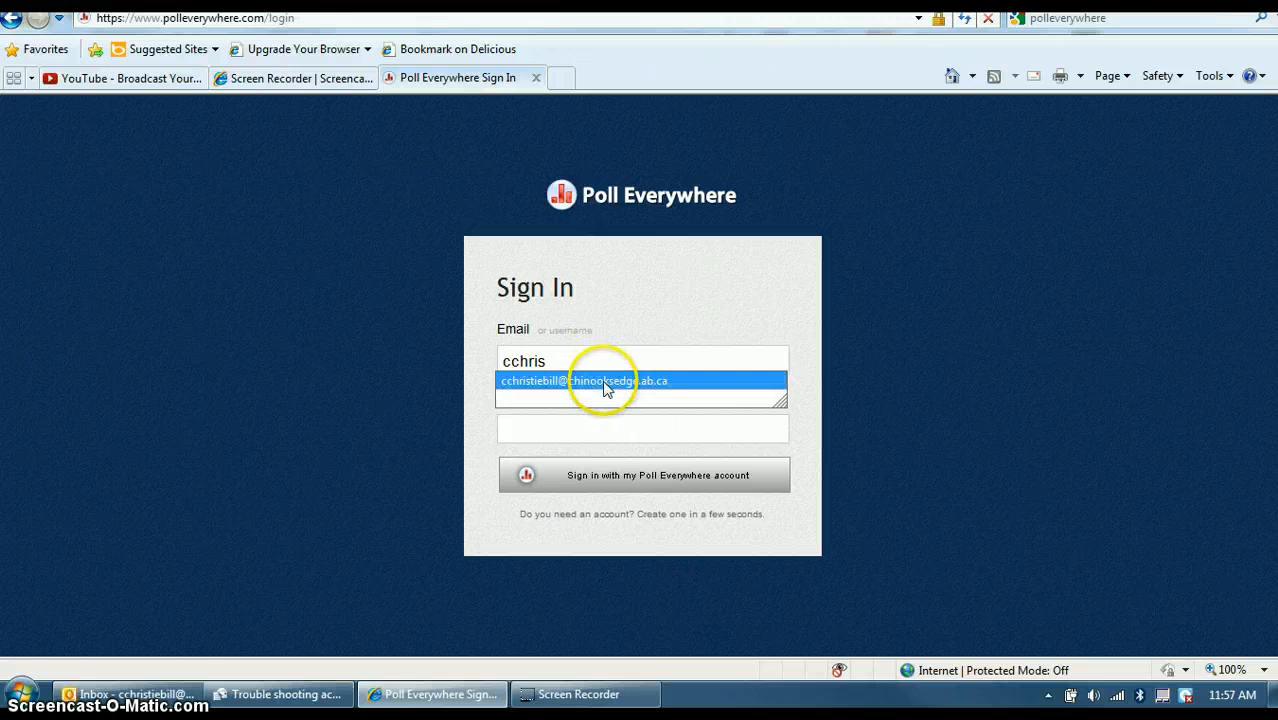
pyautogui.click(604, 381)
pyautogui.click(610, 475)
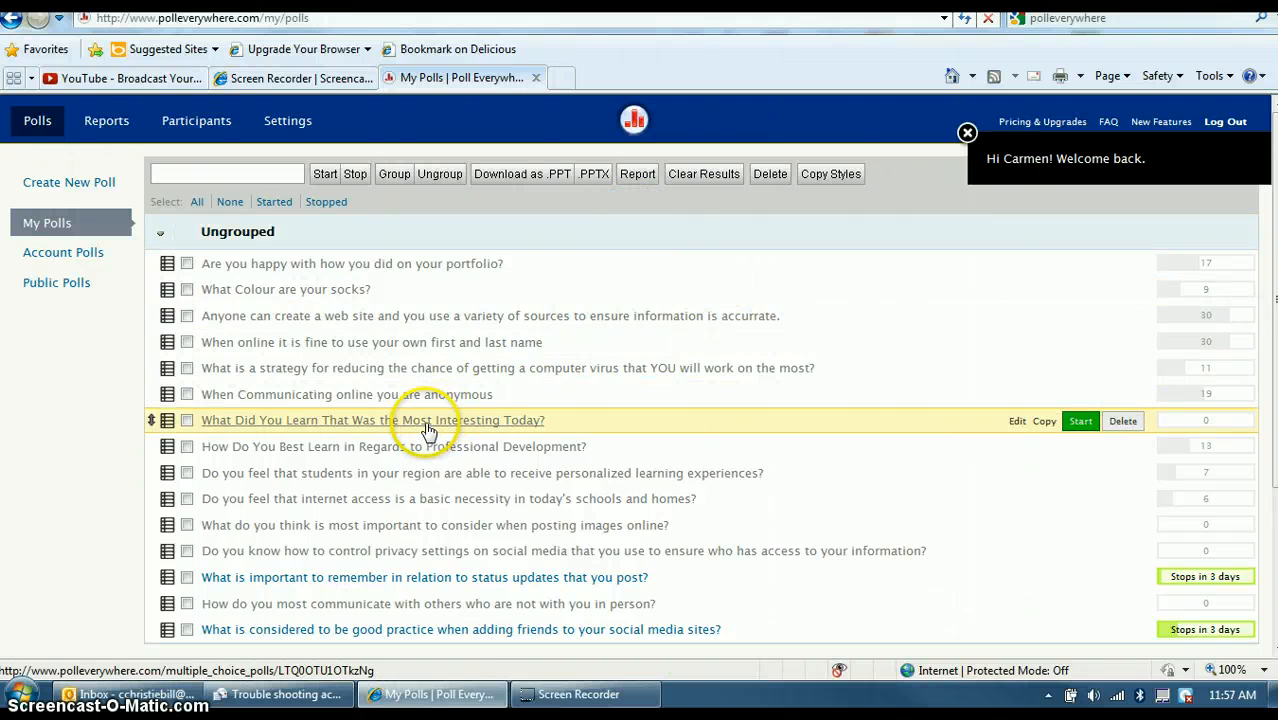
# Create a new free-text question about understanding the addition of single digits with double digits.
pyautogui.click(69, 188)
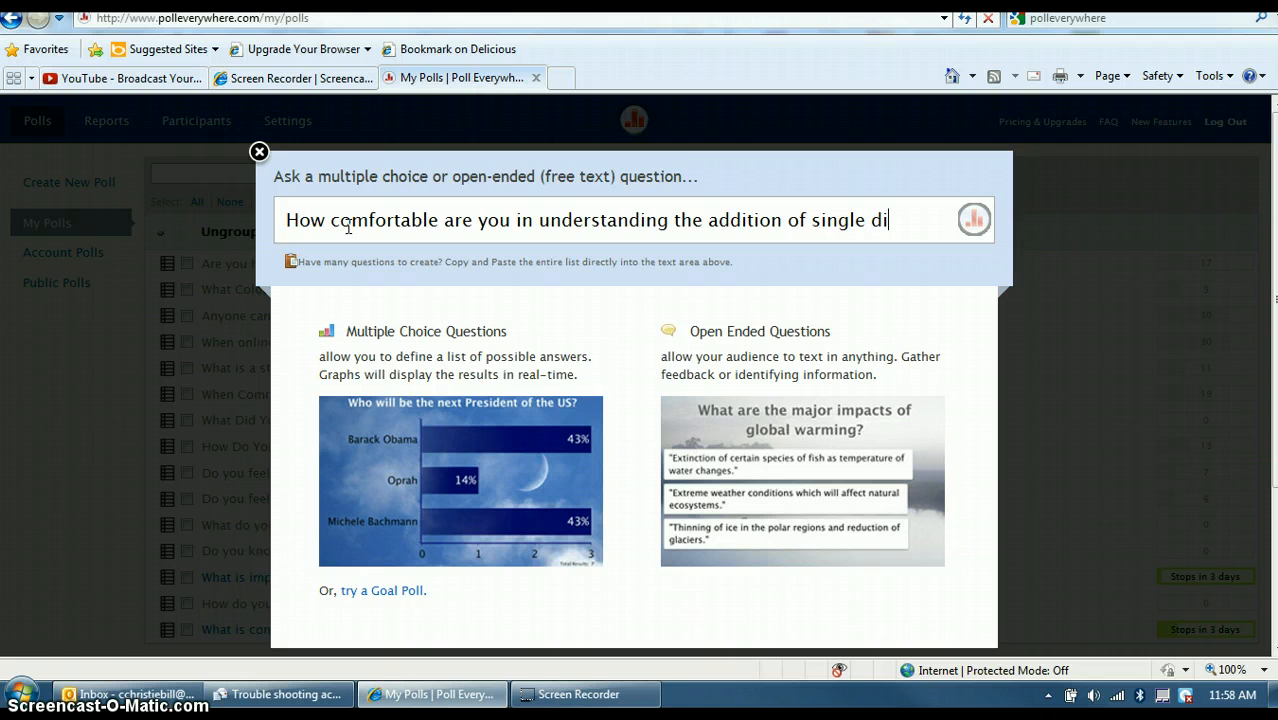
pyautogui.write('with double digits?')
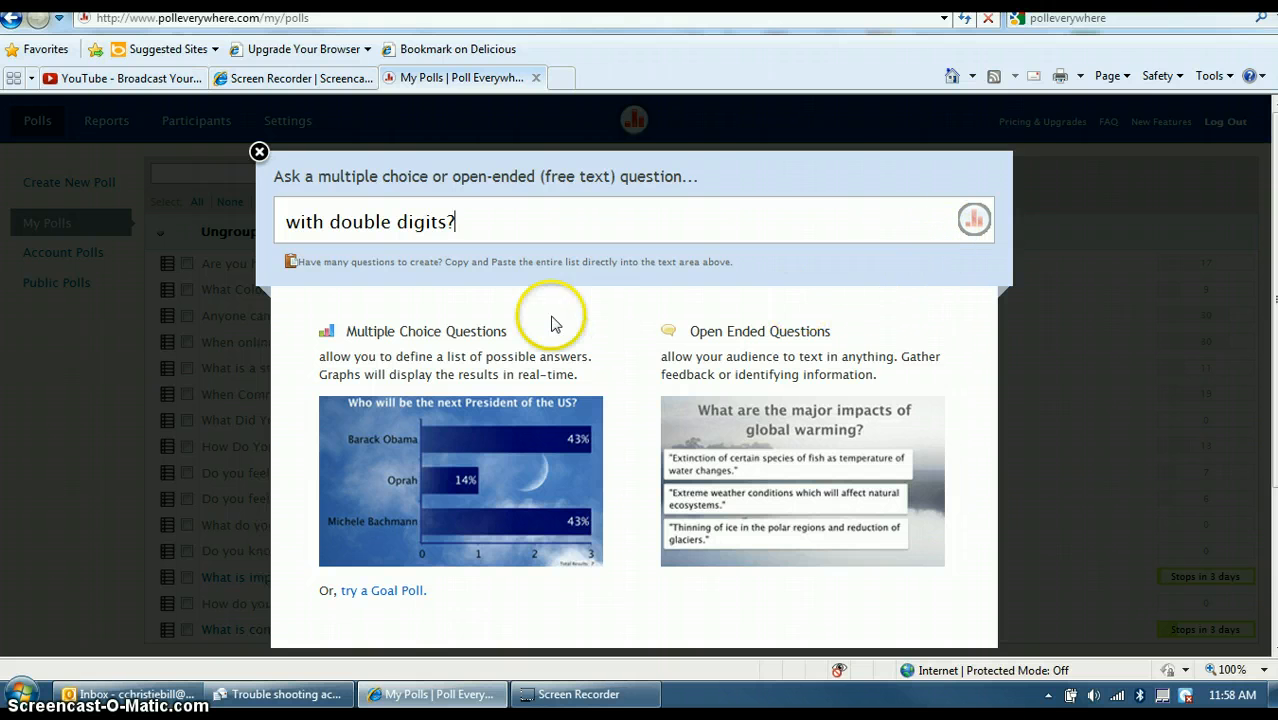
pyautogui.click(783, 221)
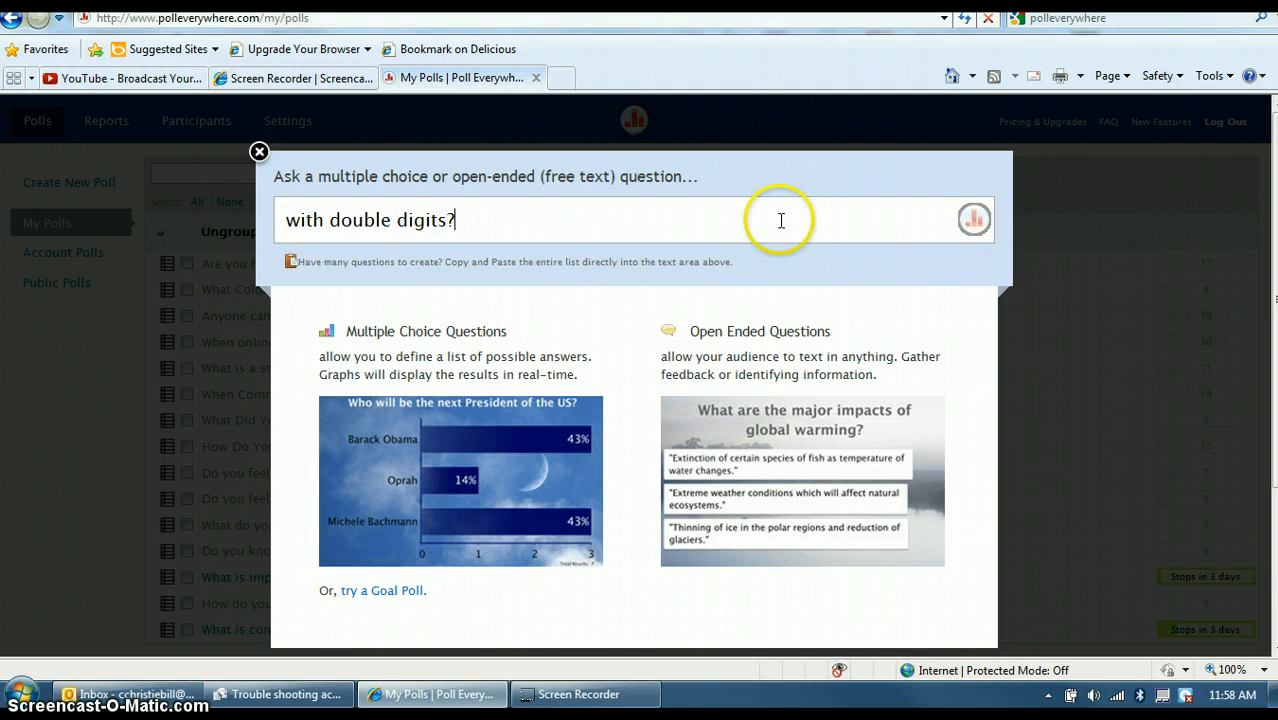
pyautogui.press('Return')
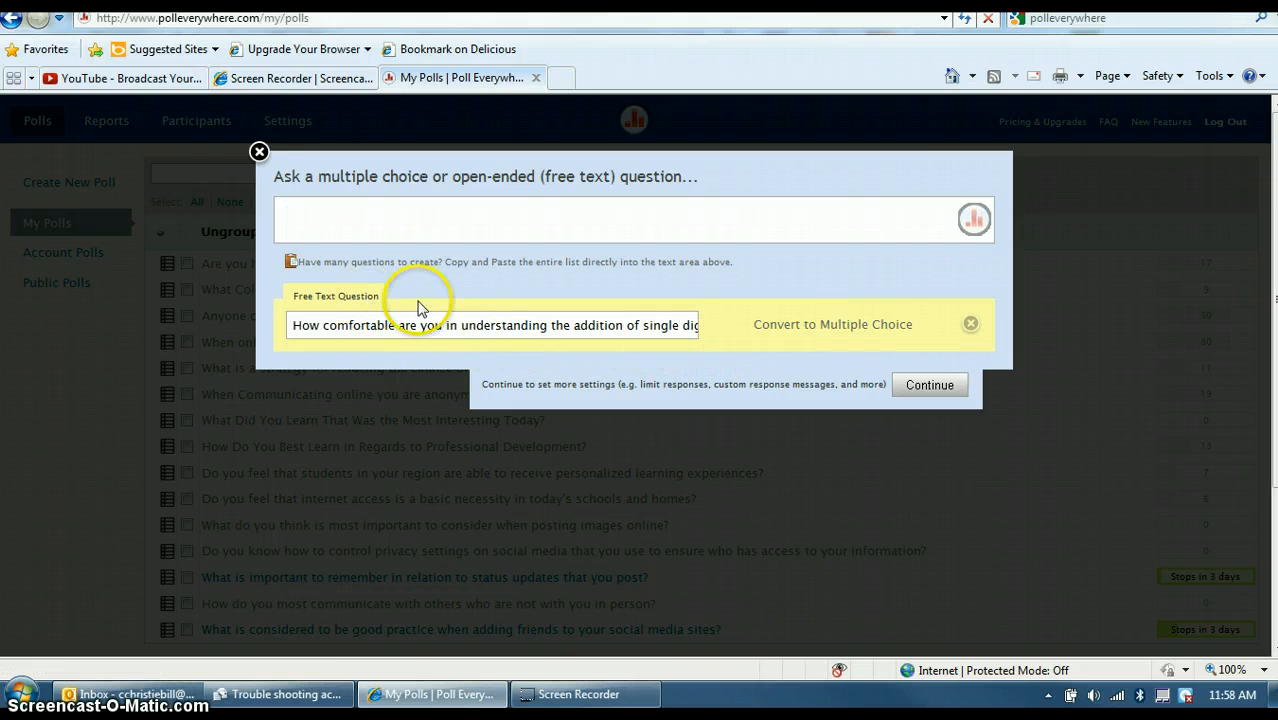
# Convert to multiple choice with answers Fairly comfortable, I've got it!, and more instruction or help needed, and save.
pyautogui.click(848, 333)
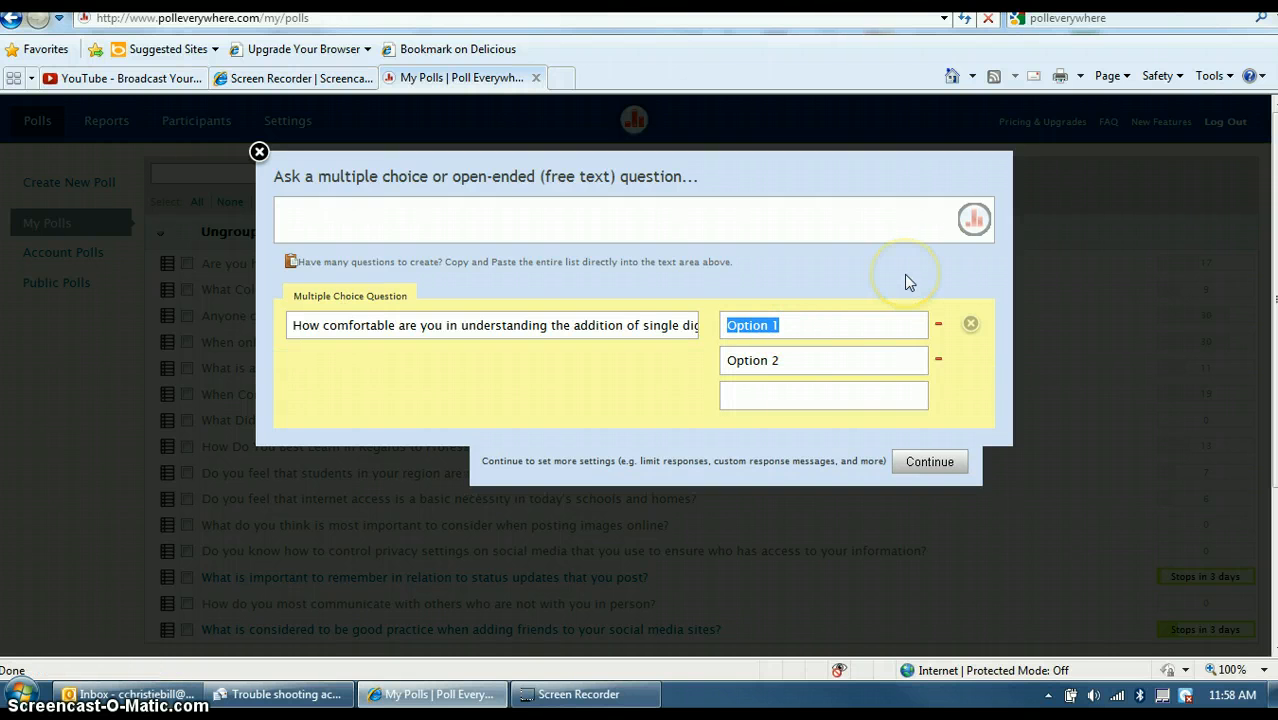
pyautogui.write('Fairly ')
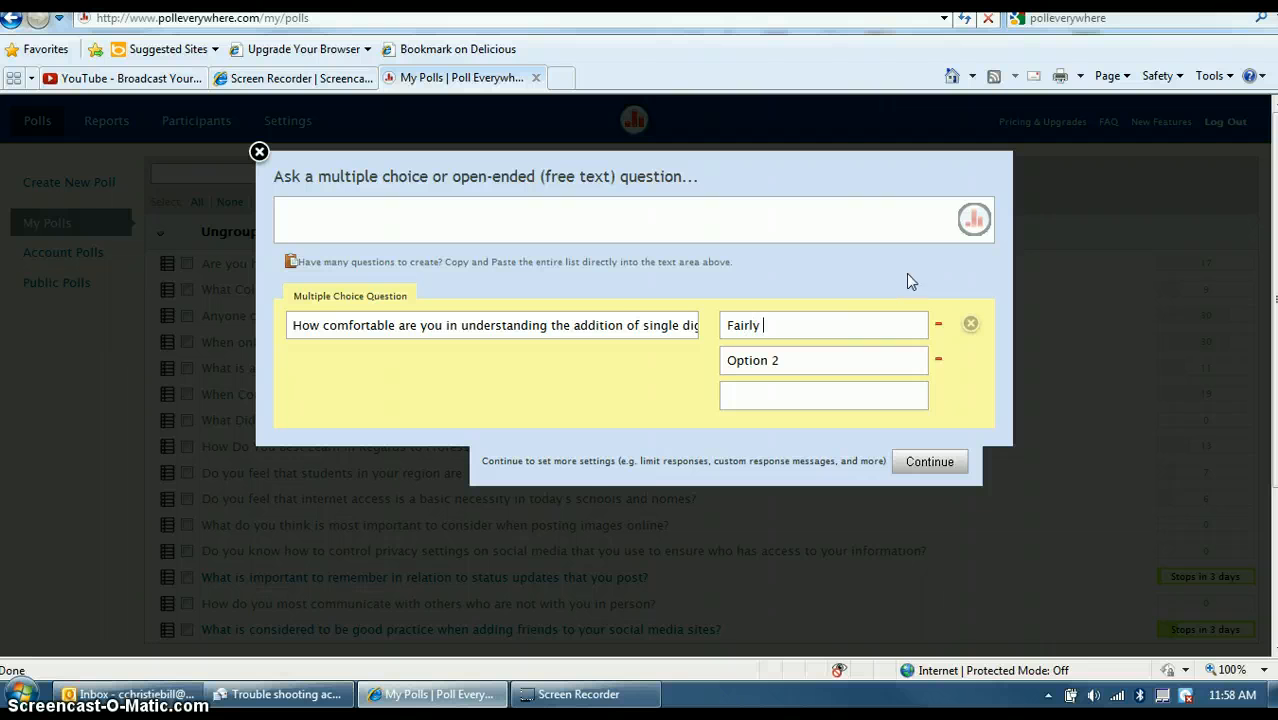
pyautogui.write('comfortable')
pyautogui.click(777, 363)
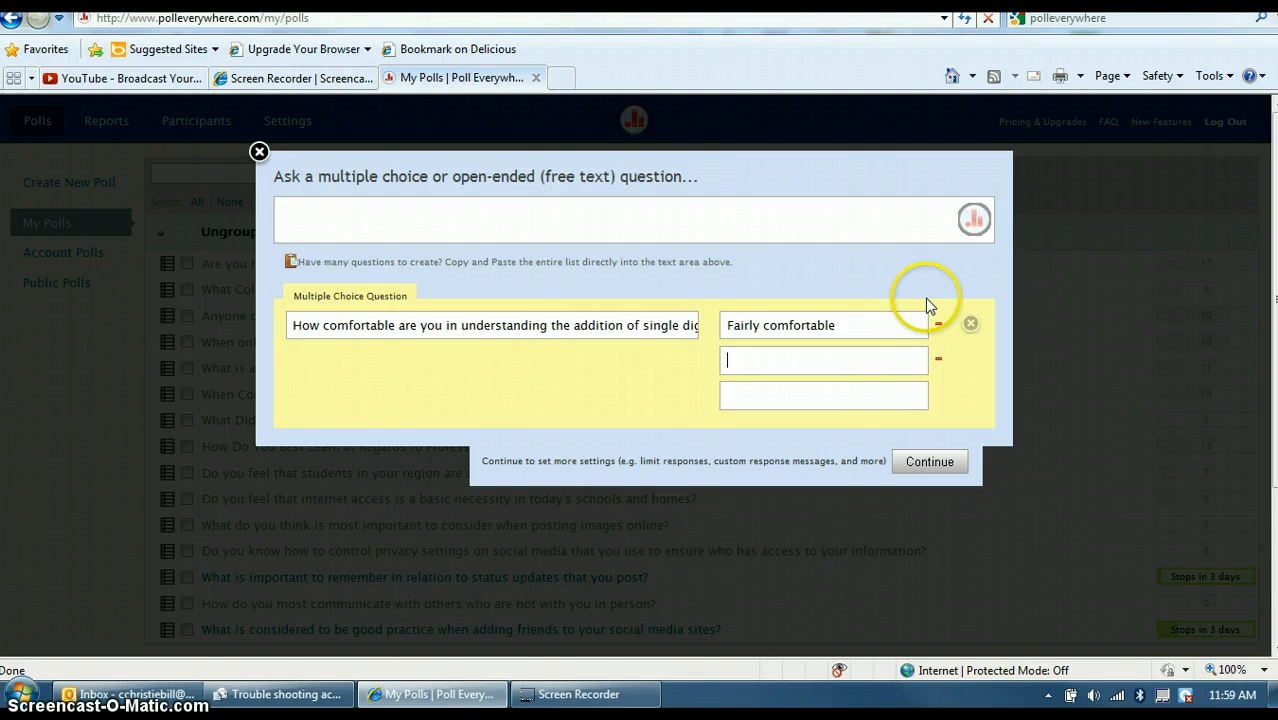
pyautogui.write("I've got it!")
pyautogui.click(758, 398)
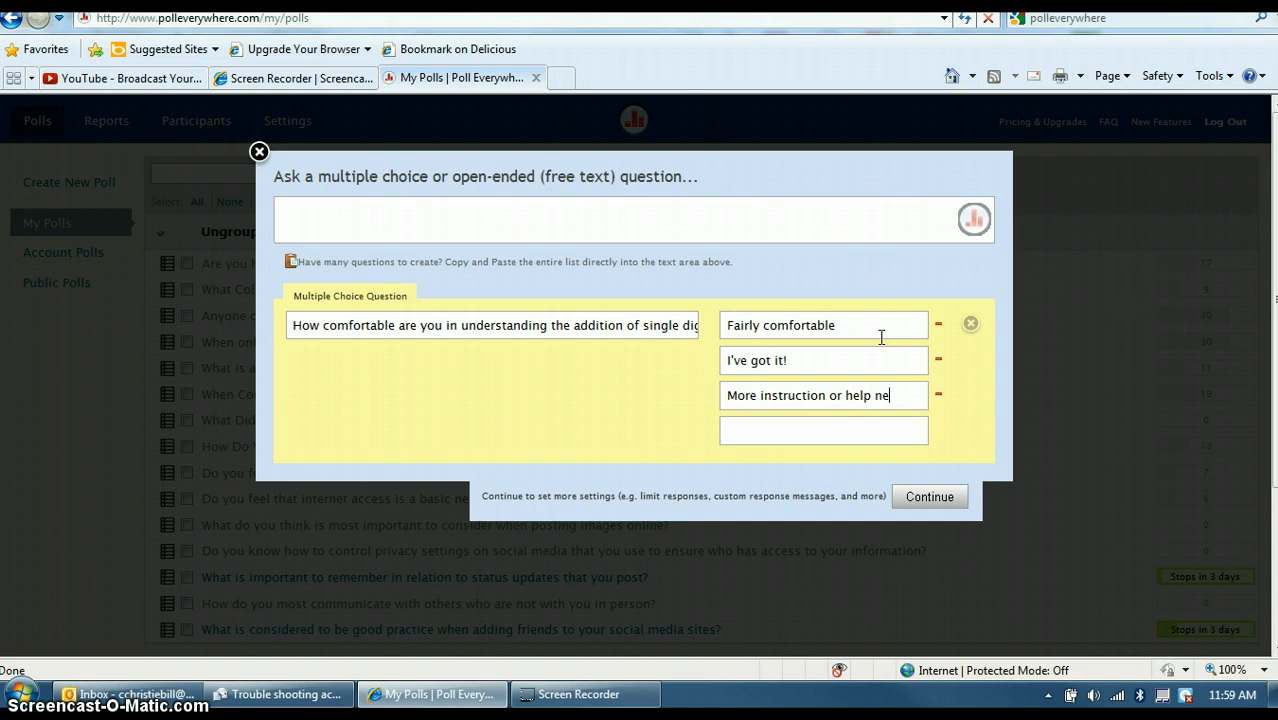
pyautogui.click(930, 498)
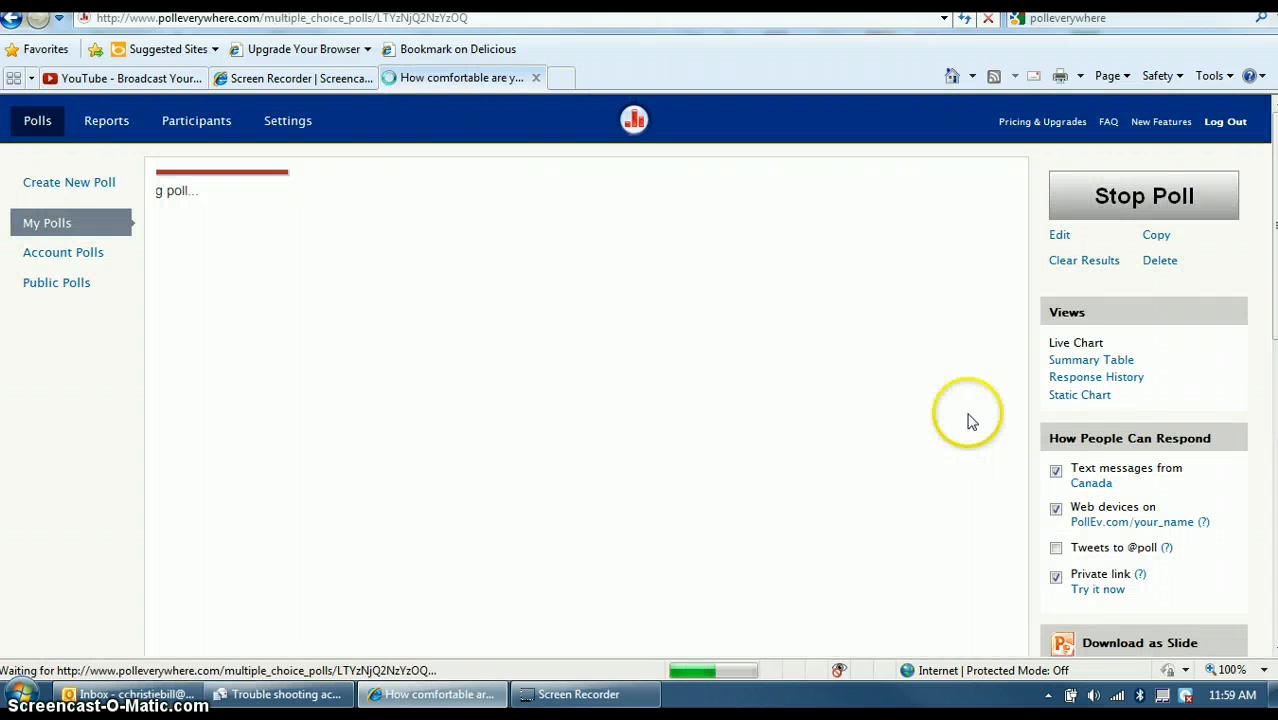
# Apply the Charcoal theme to the poll's live chart, leaving the title without a logo.
pyautogui.click(896, 451)
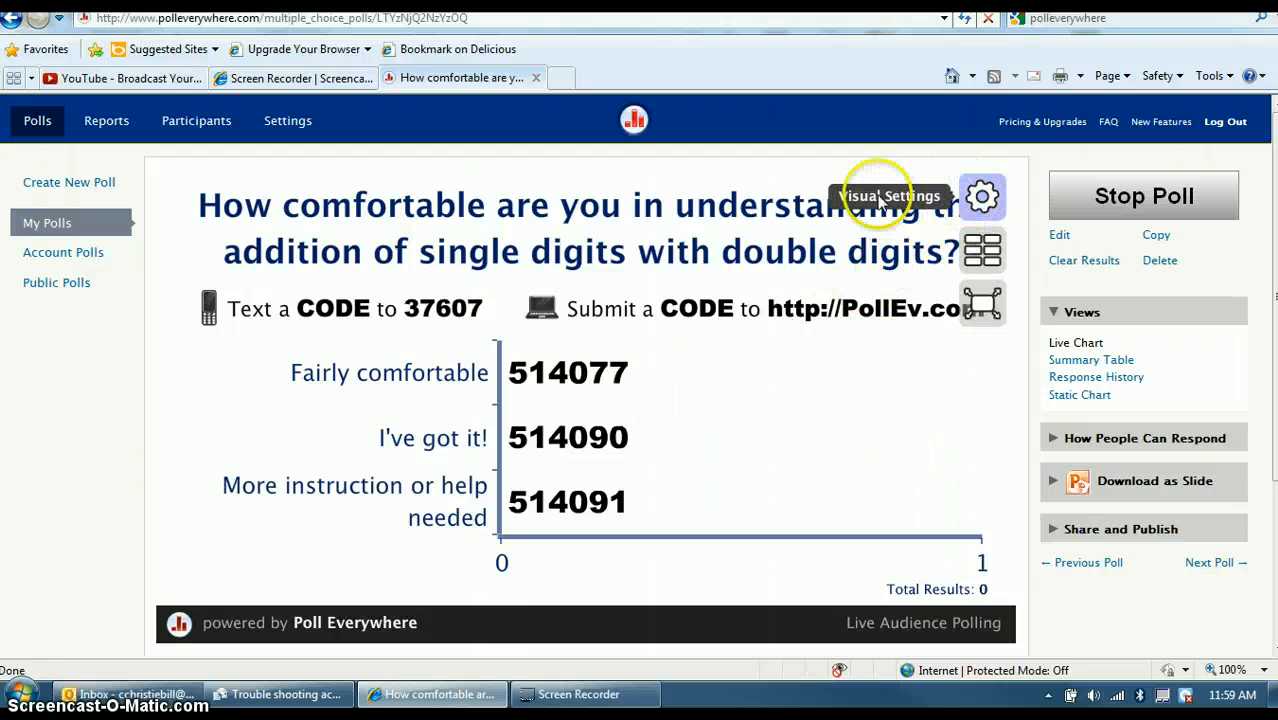
pyautogui.click(984, 198)
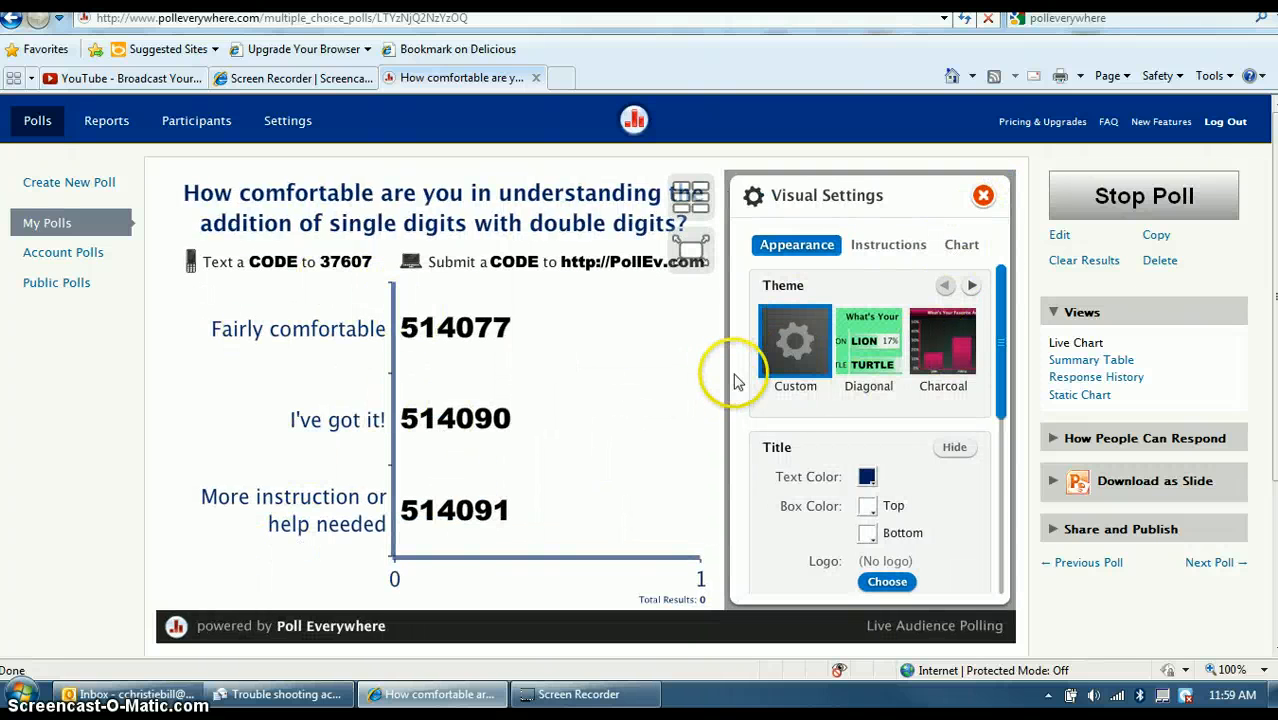
pyautogui.click(973, 287)
pyautogui.click(973, 287)
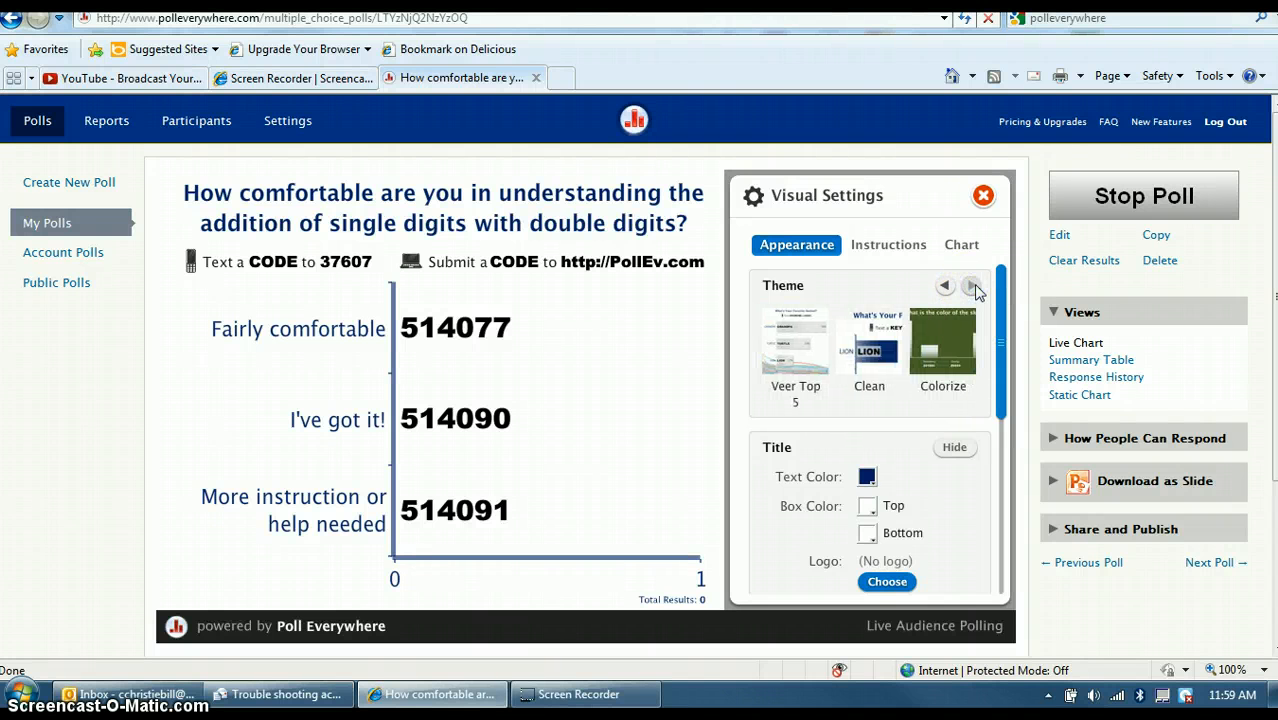
pyautogui.click(944, 286)
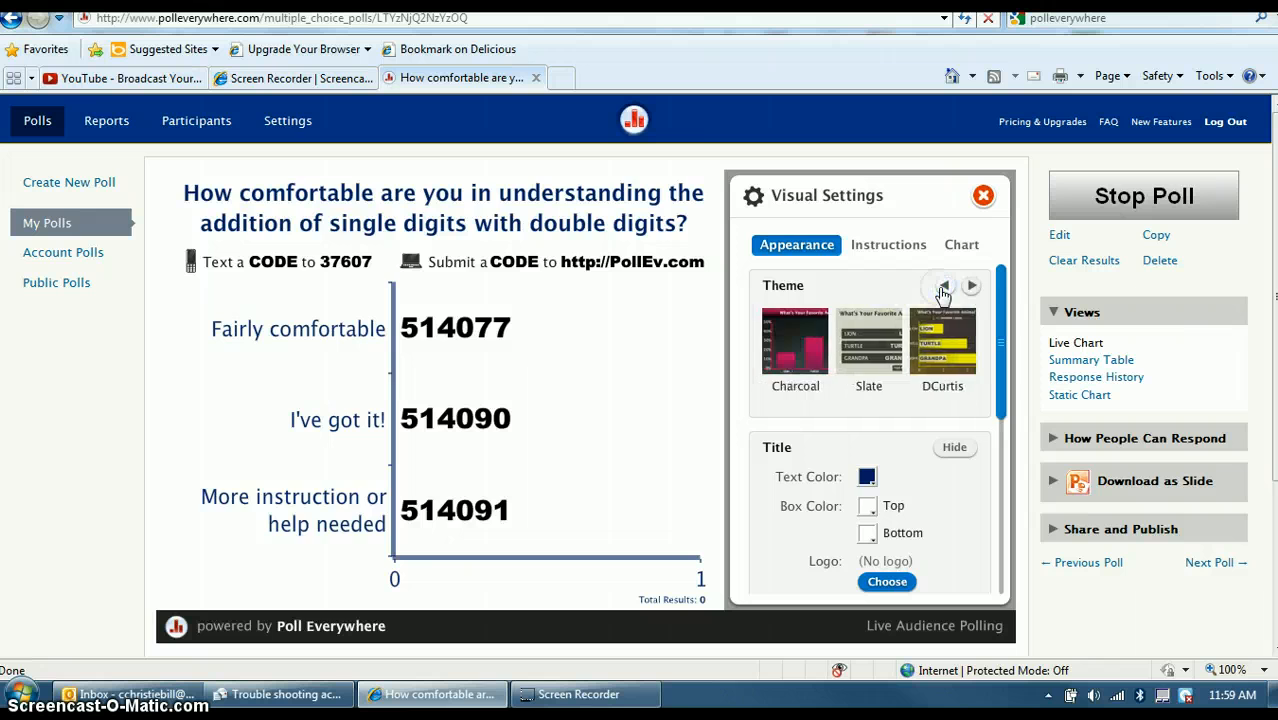
pyautogui.click(786, 372)
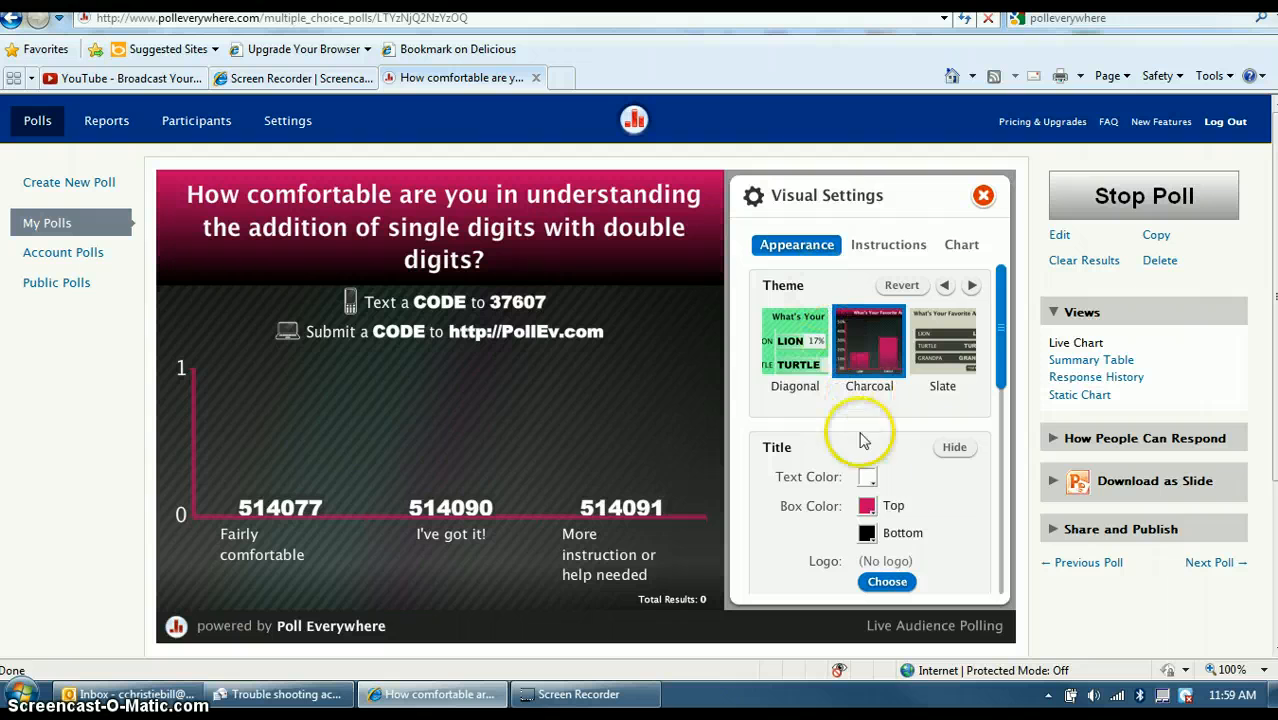
pyautogui.click(889, 582)
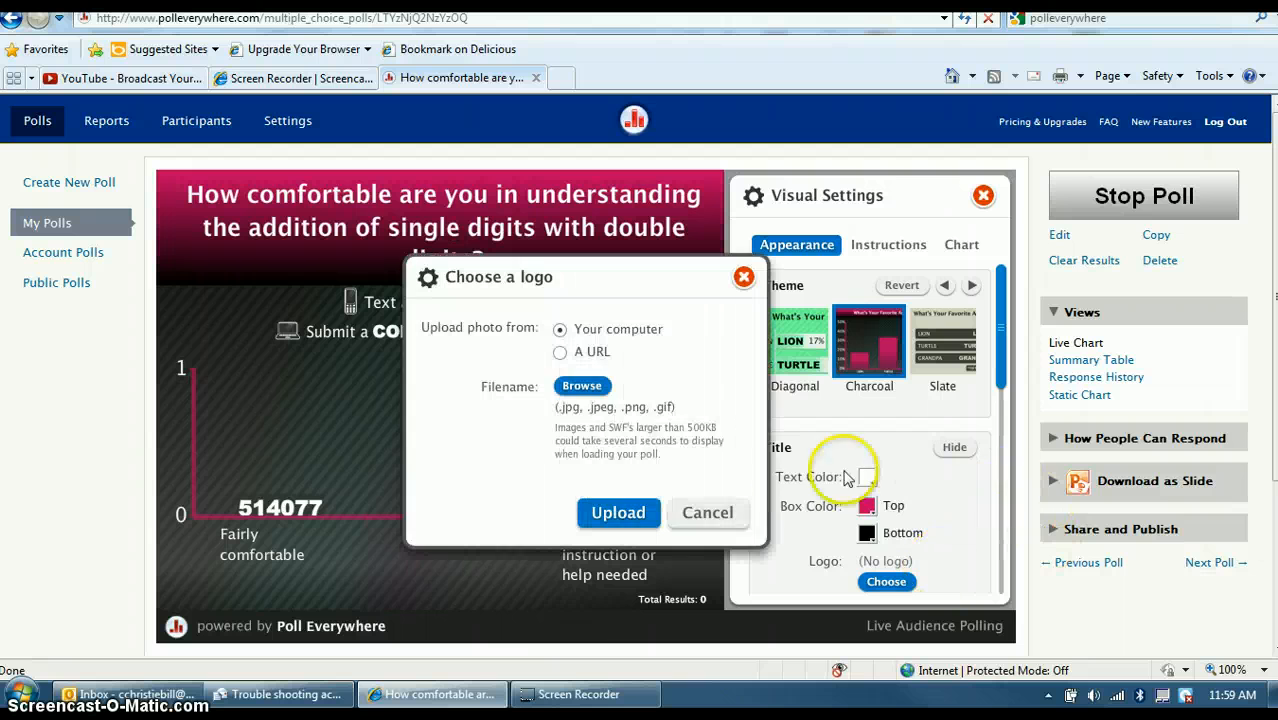
pyautogui.click(700, 515)
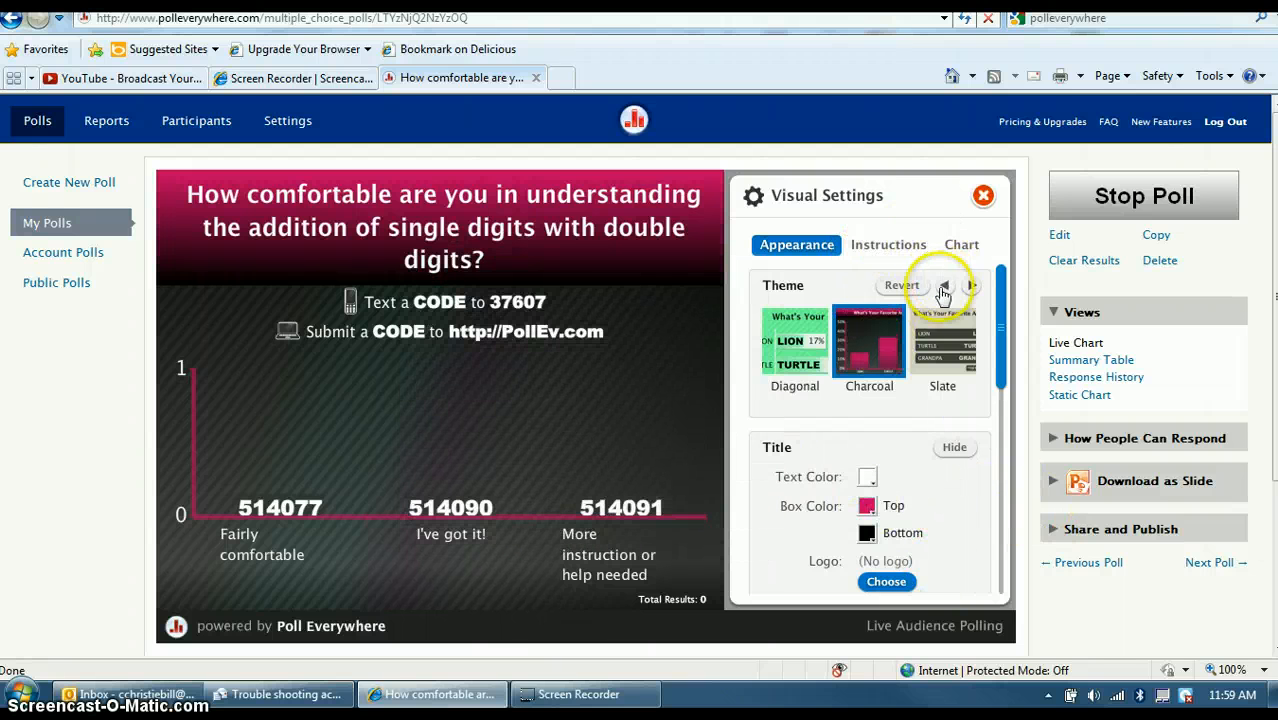
# Close Visual Settings, toggle between instructions and bar chart, and preview the poll fullscreen.
pyautogui.click(983, 197)
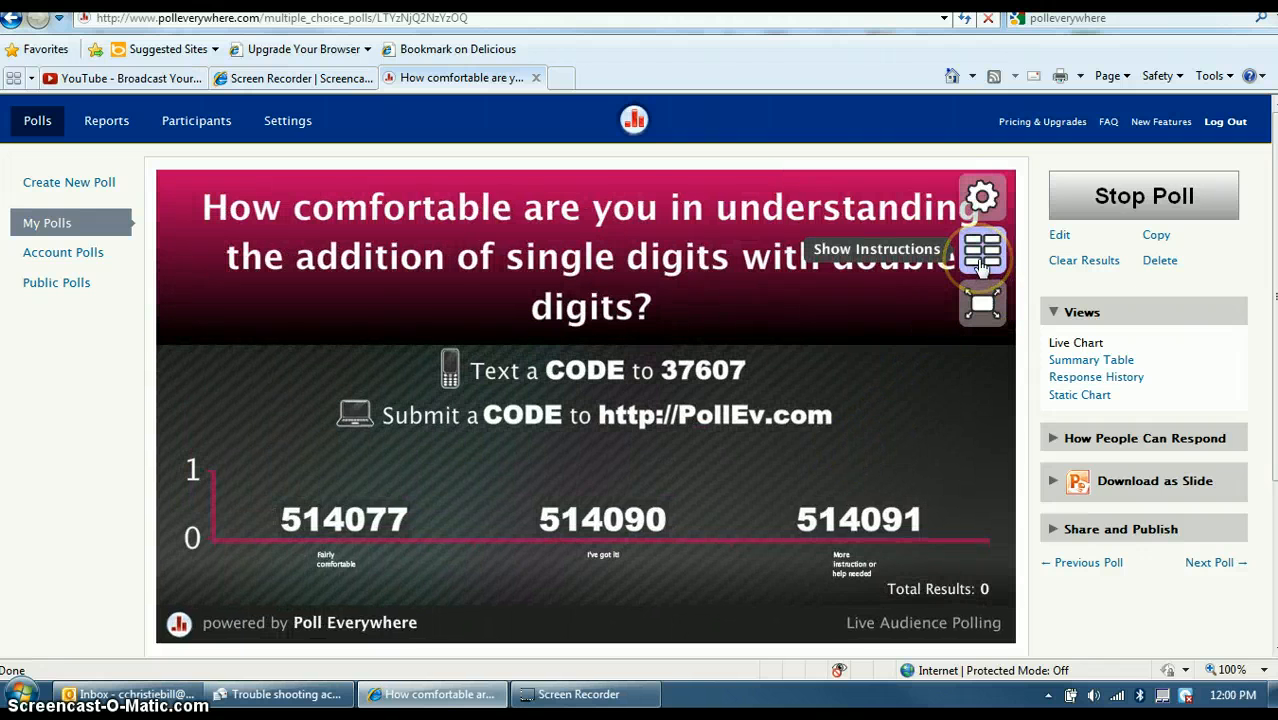
pyautogui.click(983, 256)
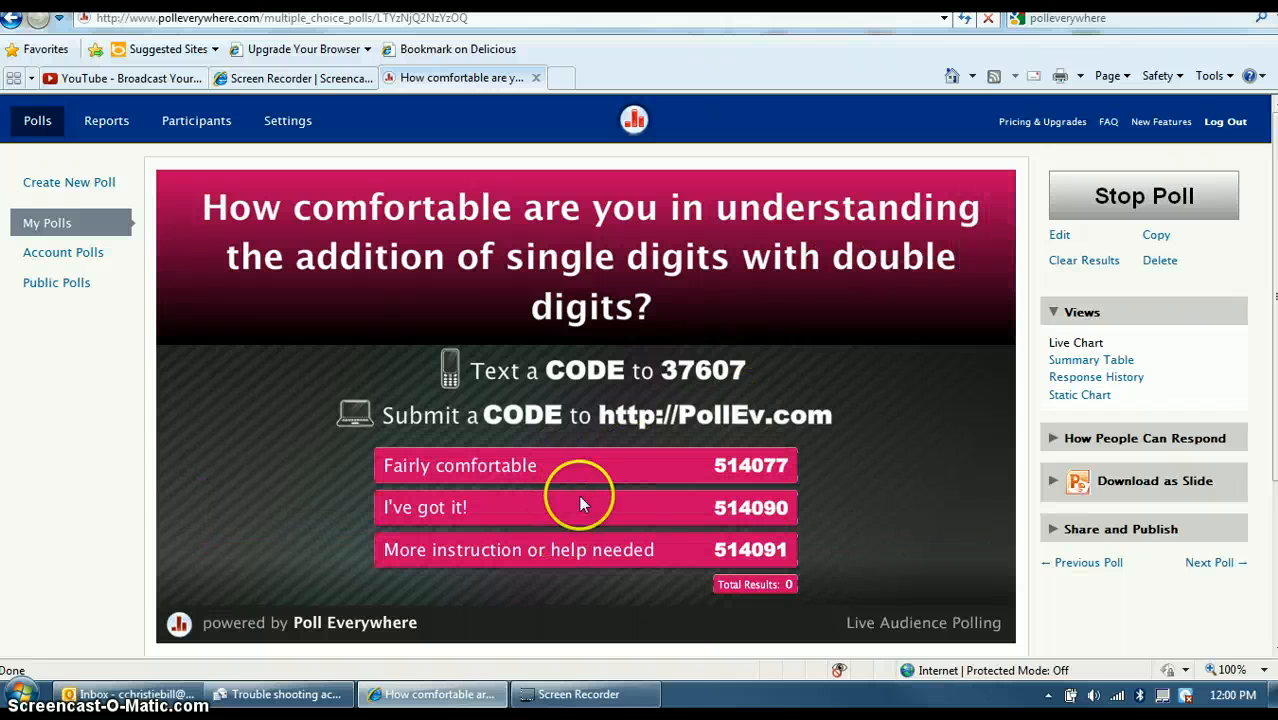
pyautogui.moveTo(914, 252)
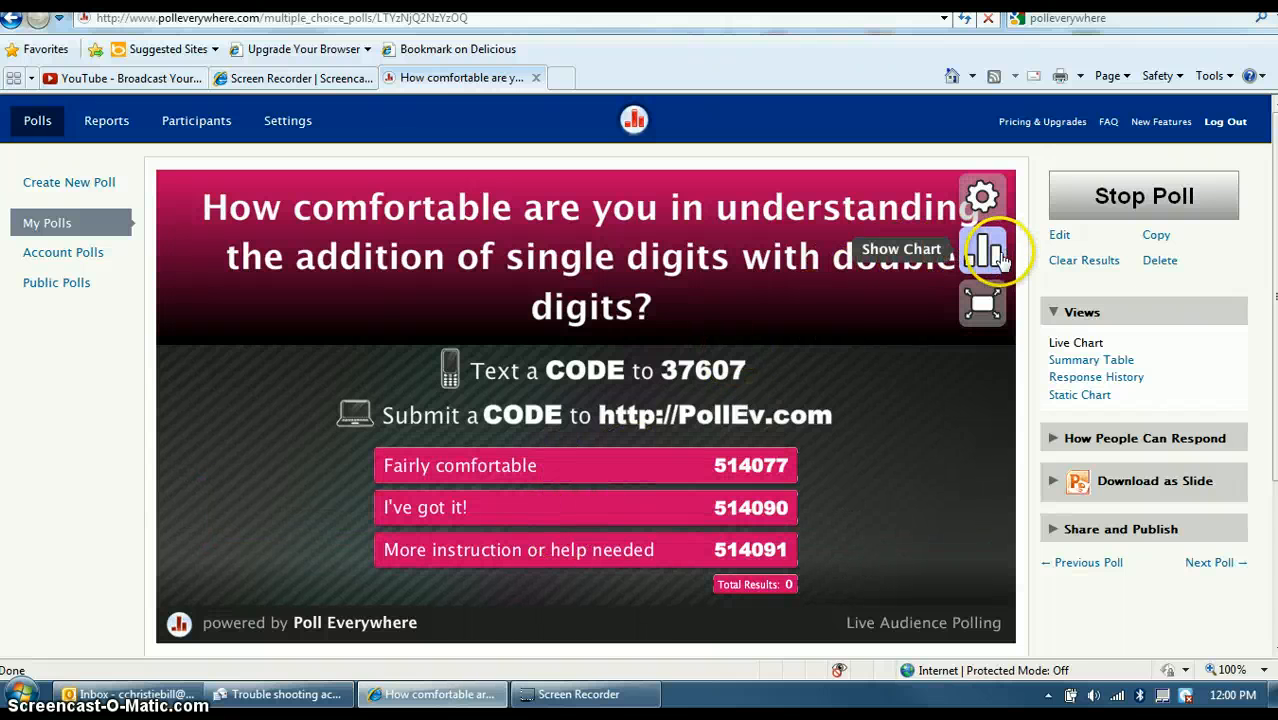
pyautogui.click(1003, 258)
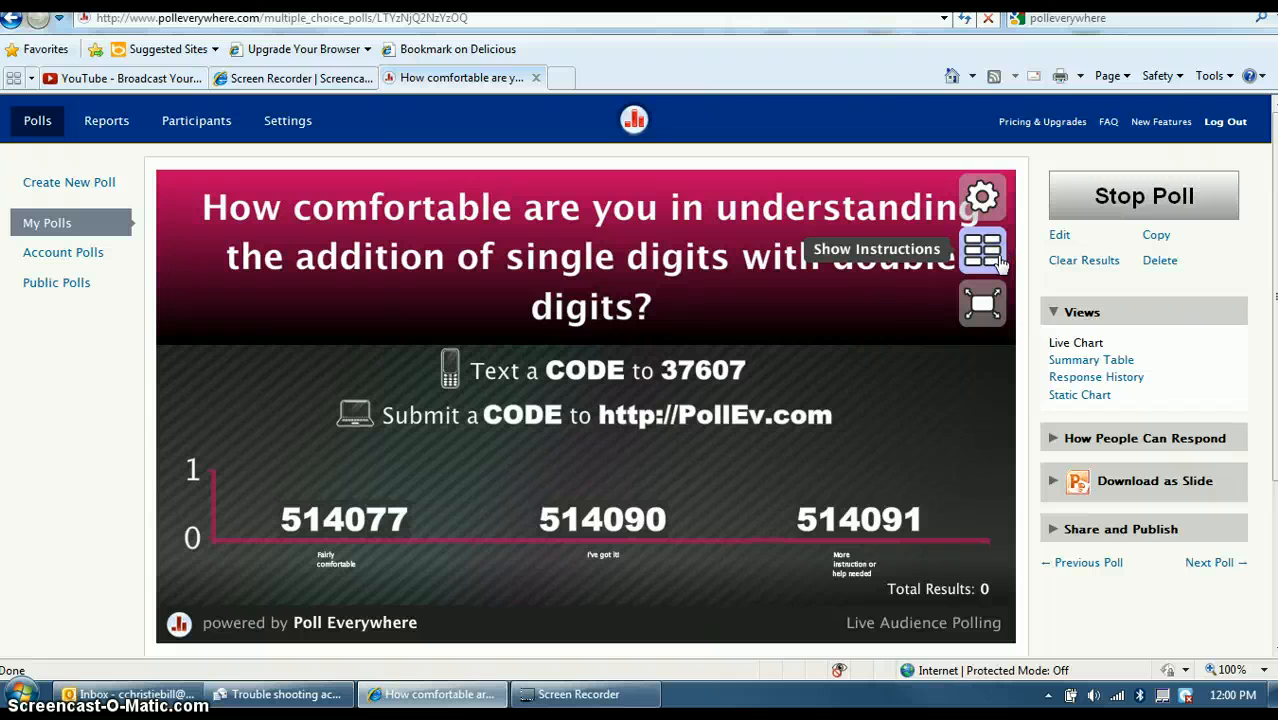
pyautogui.click(1001, 261)
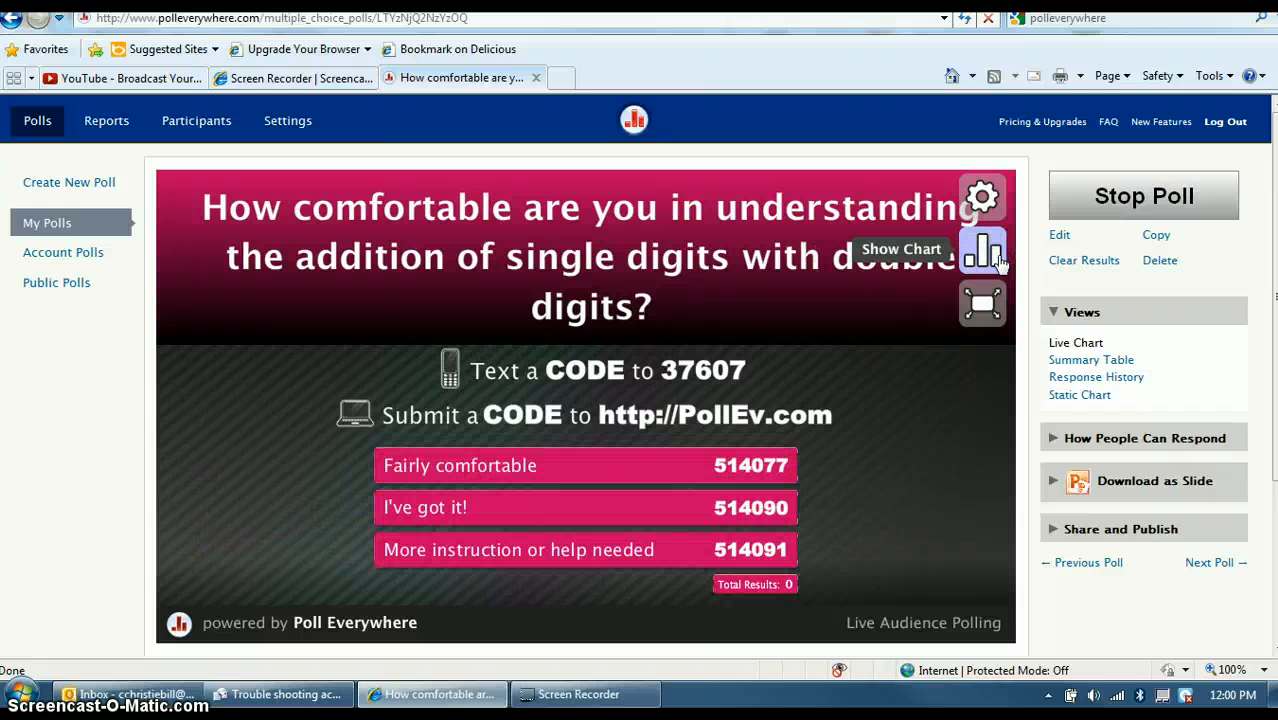
pyautogui.click(1001, 261)
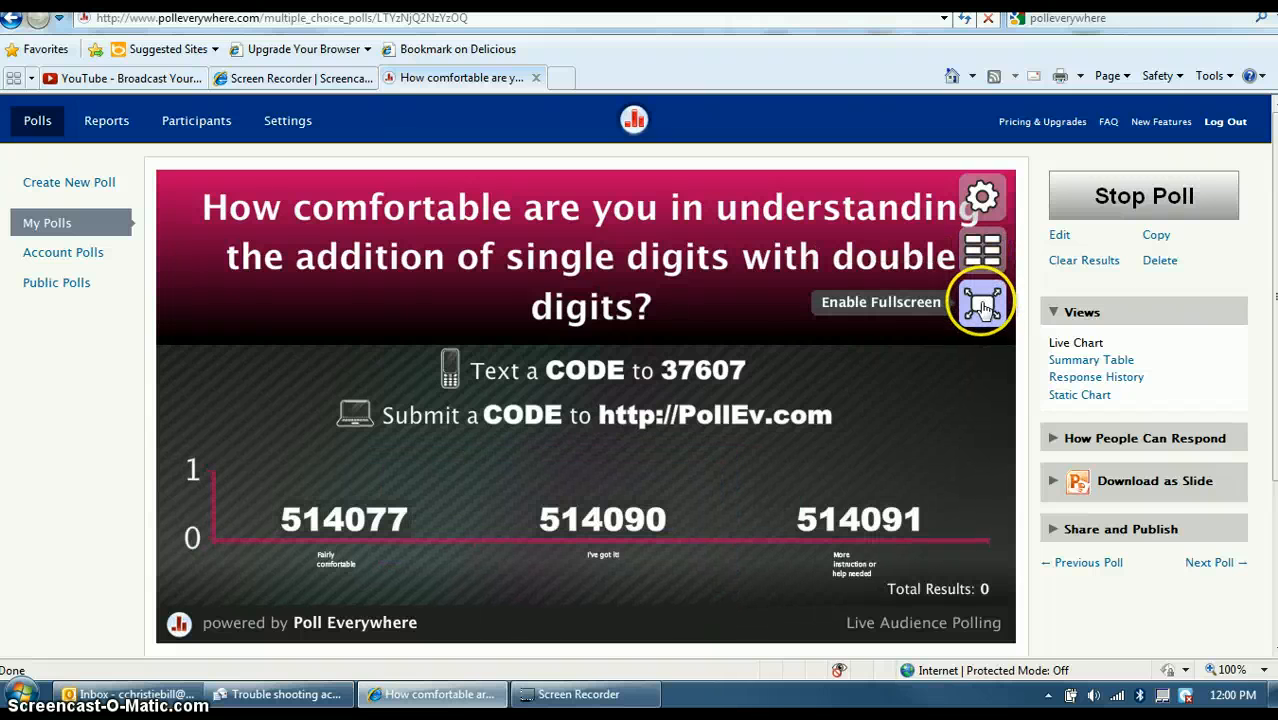
pyautogui.click(980, 308)
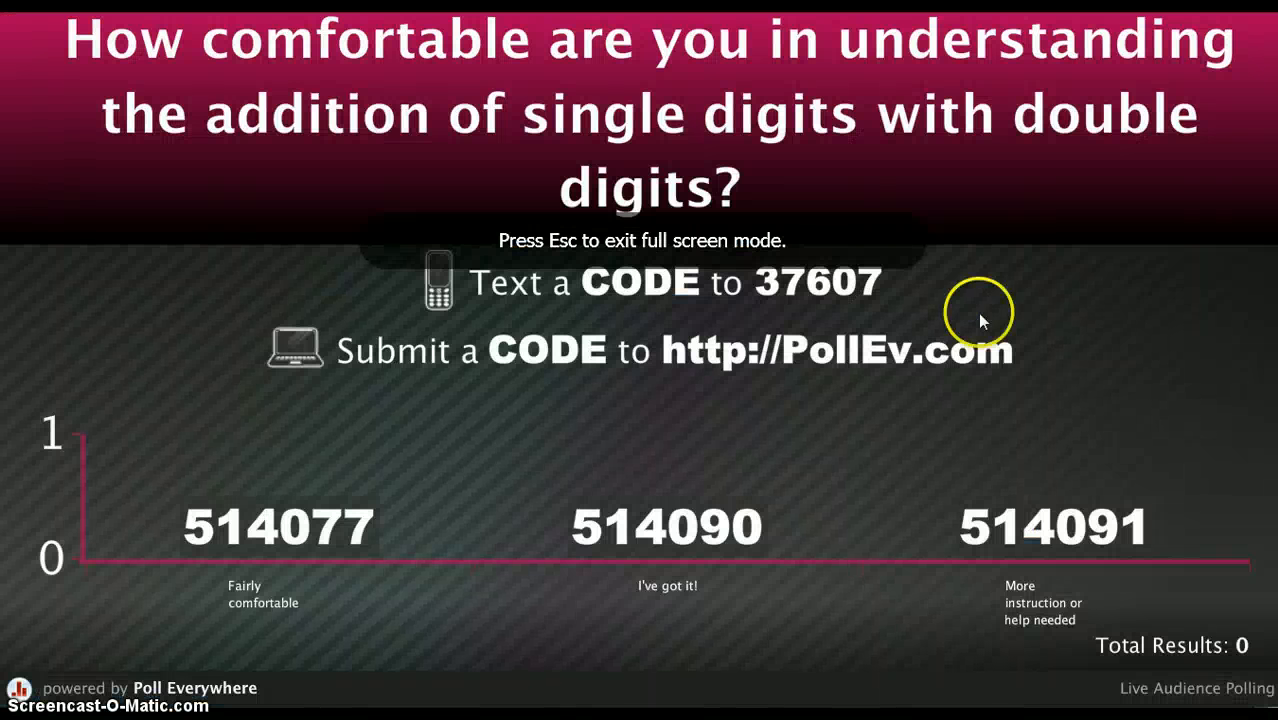
pyautogui.press('Escape')
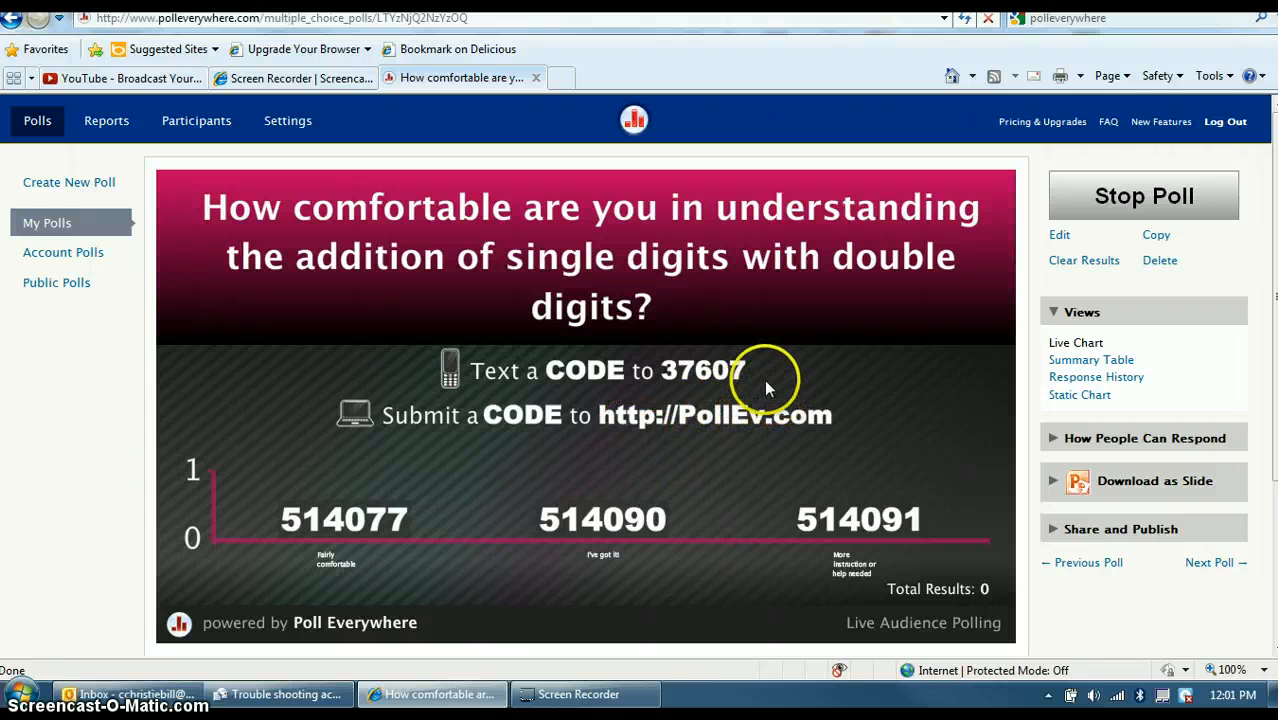
# Bring up the poll's embed-on-a-web-page code options.
pyautogui.click(1113, 535)
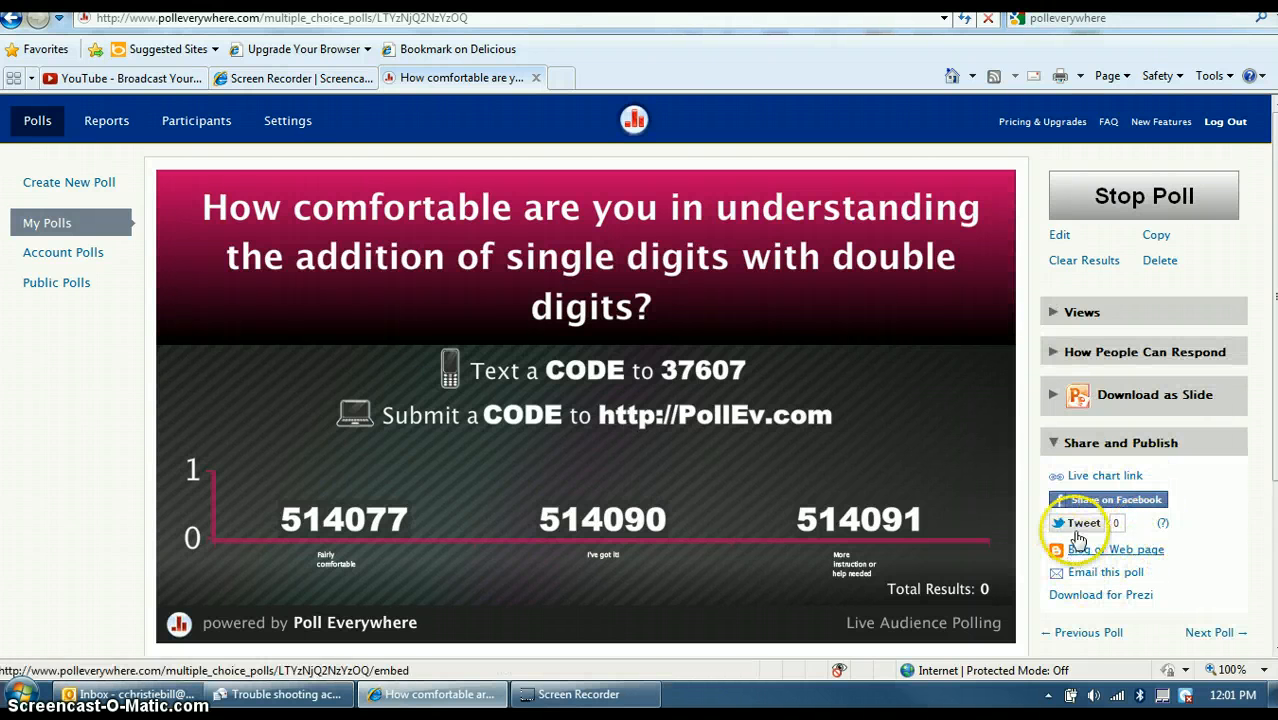
pyautogui.click(1115, 595)
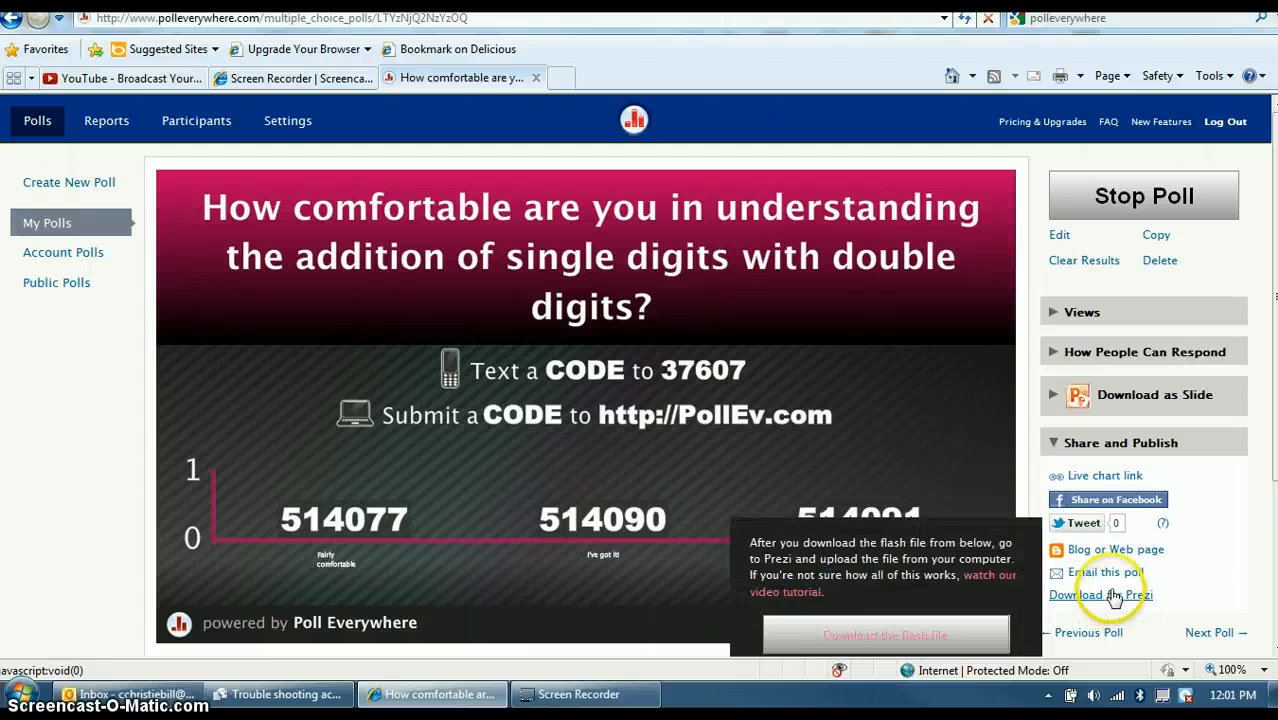
pyautogui.click(1115, 550)
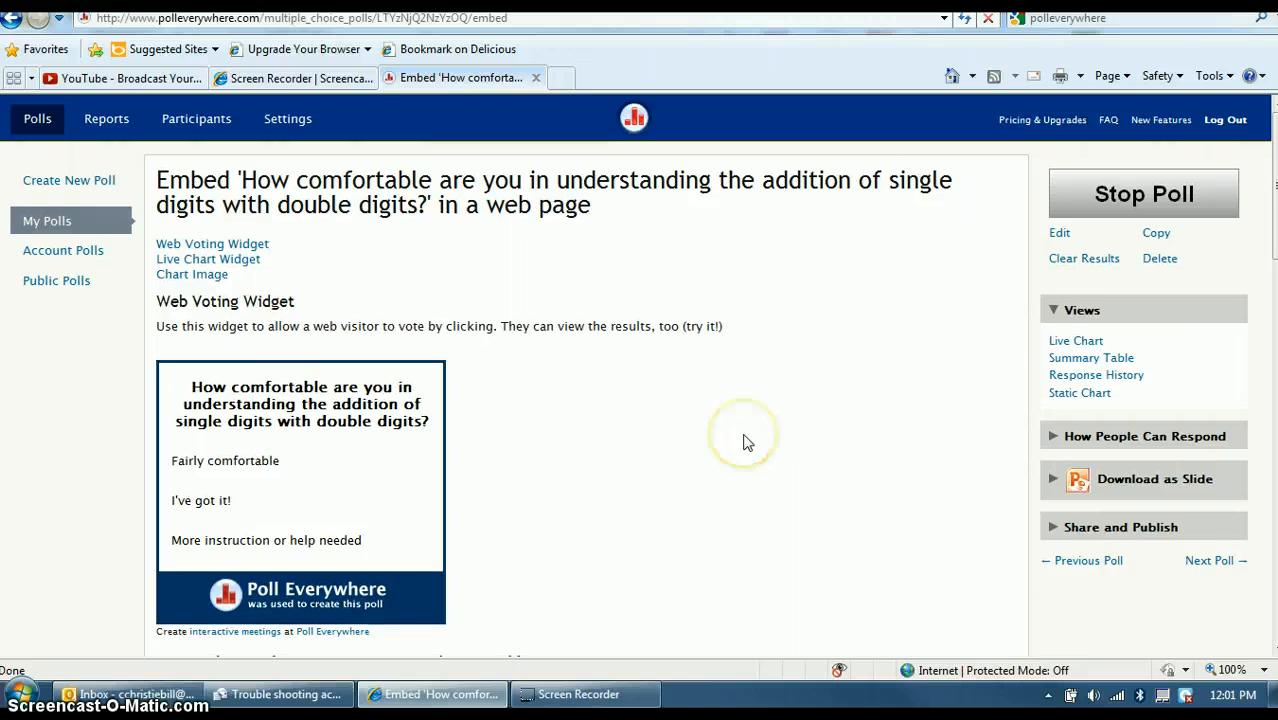
pyautogui.scroll(-3, 743, 441)
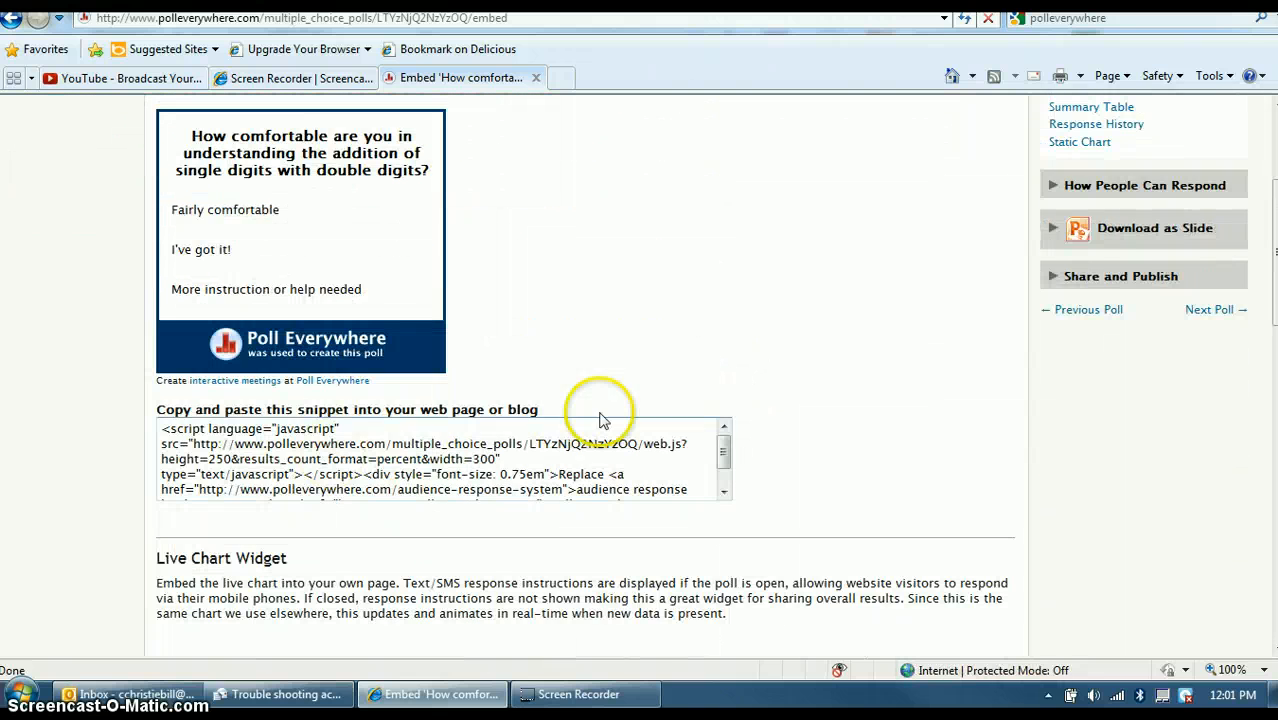
pyautogui.scroll(-2, 727, 440)
pyautogui.scroll(3, 810, 376)
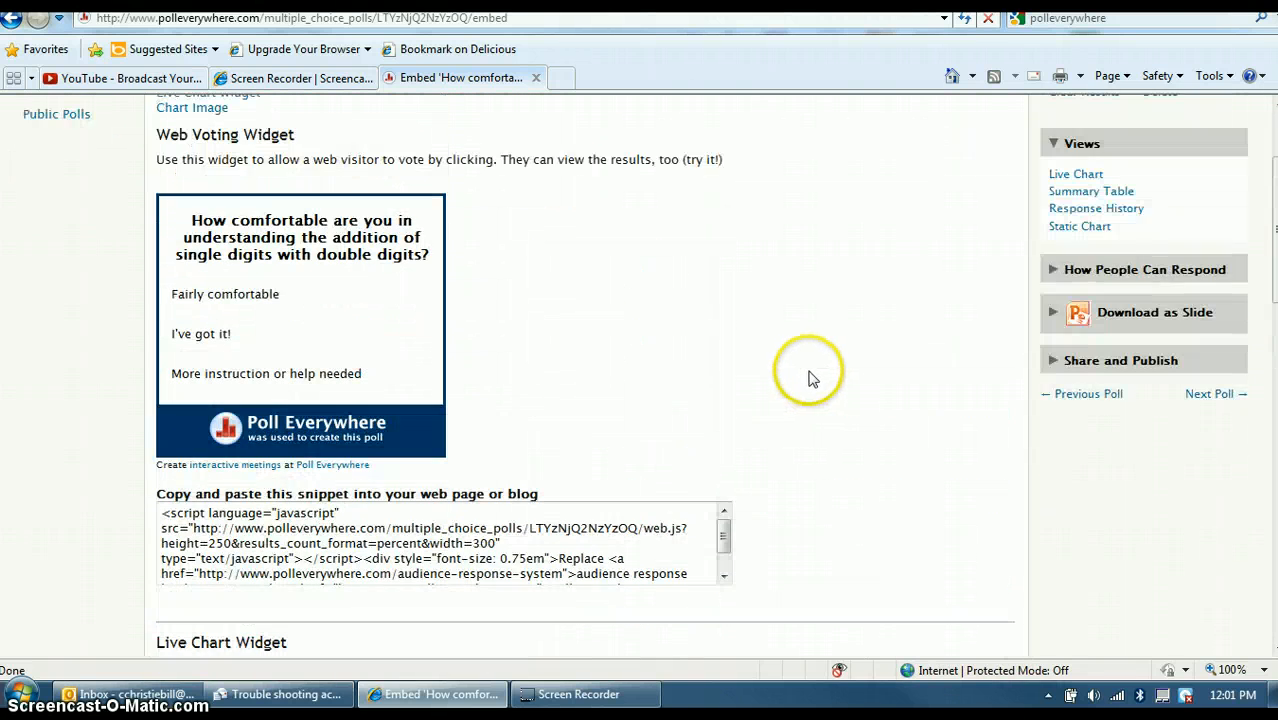
pyautogui.scroll(1, 522, 302)
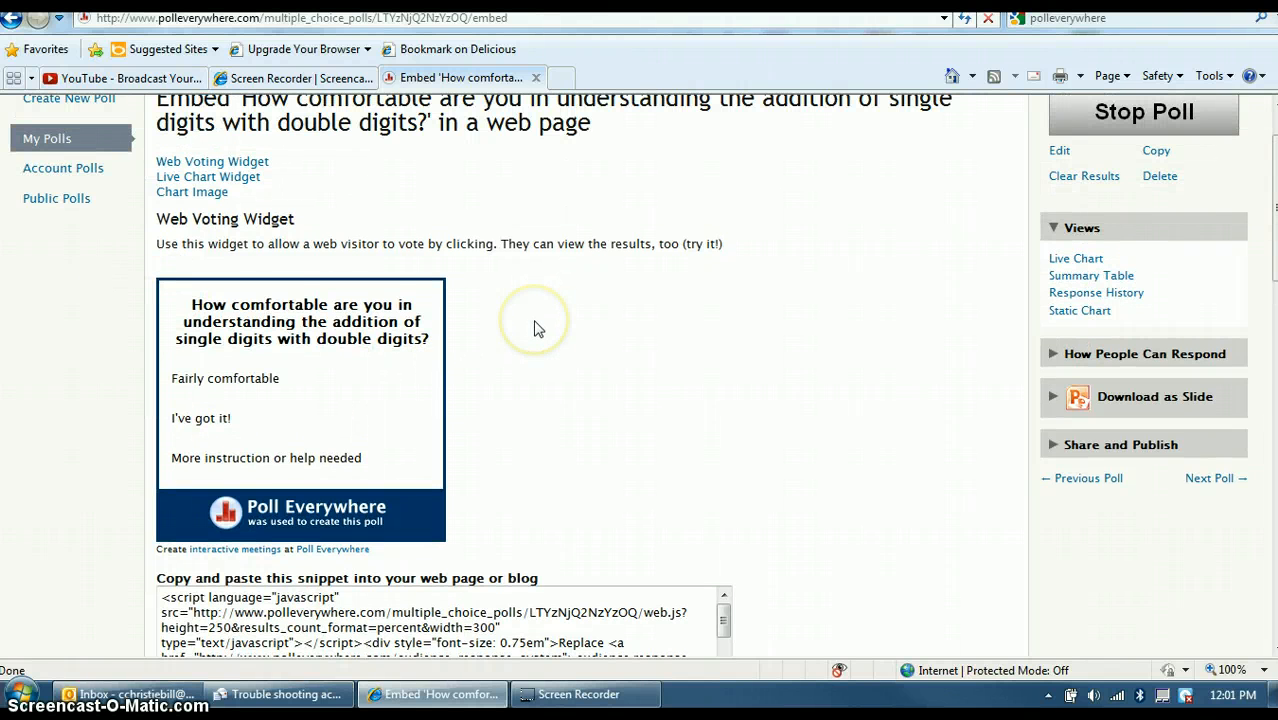
pyautogui.scroll(-1, 535, 328)
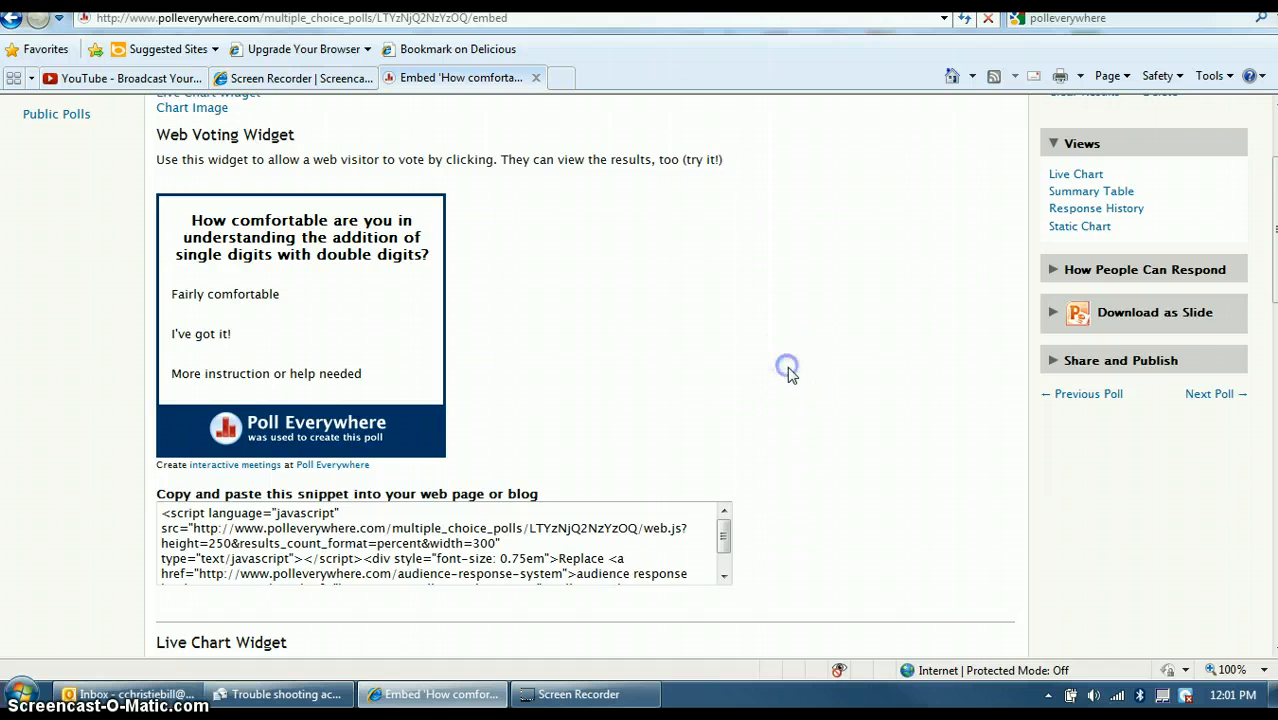
pyautogui.scroll(-5, 790, 372)
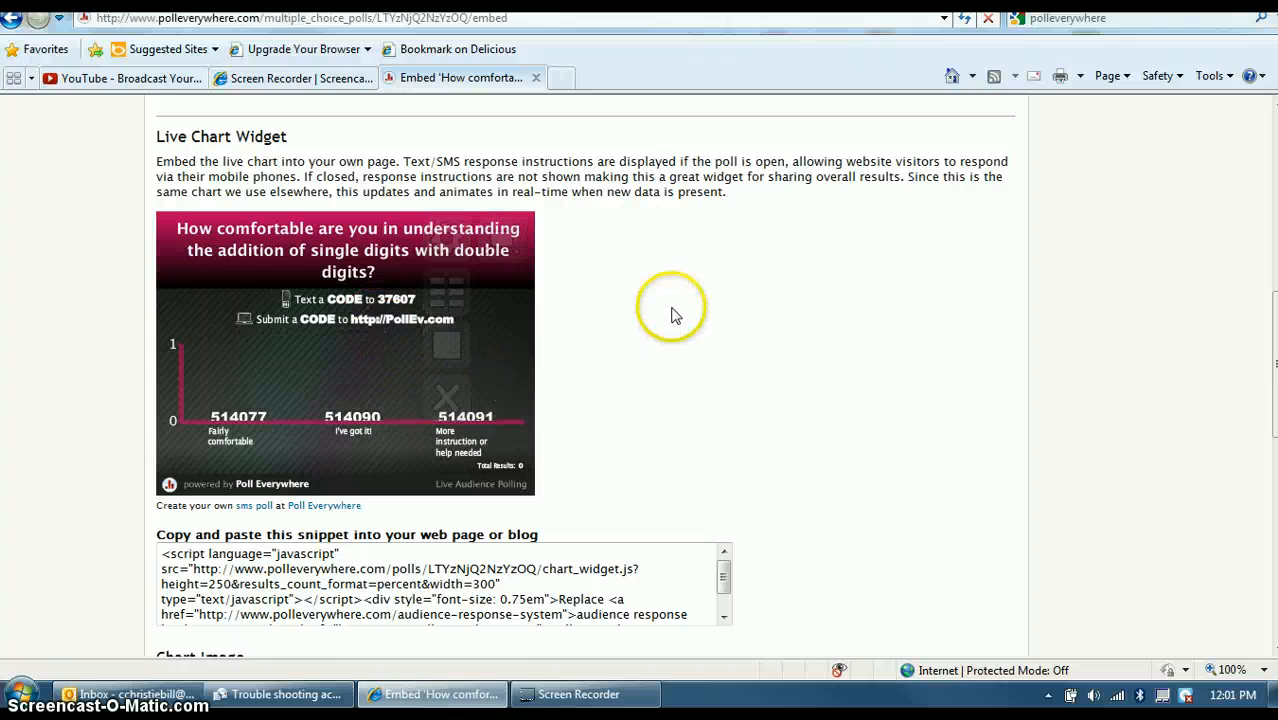
pyautogui.scroll(3, 662, 295)
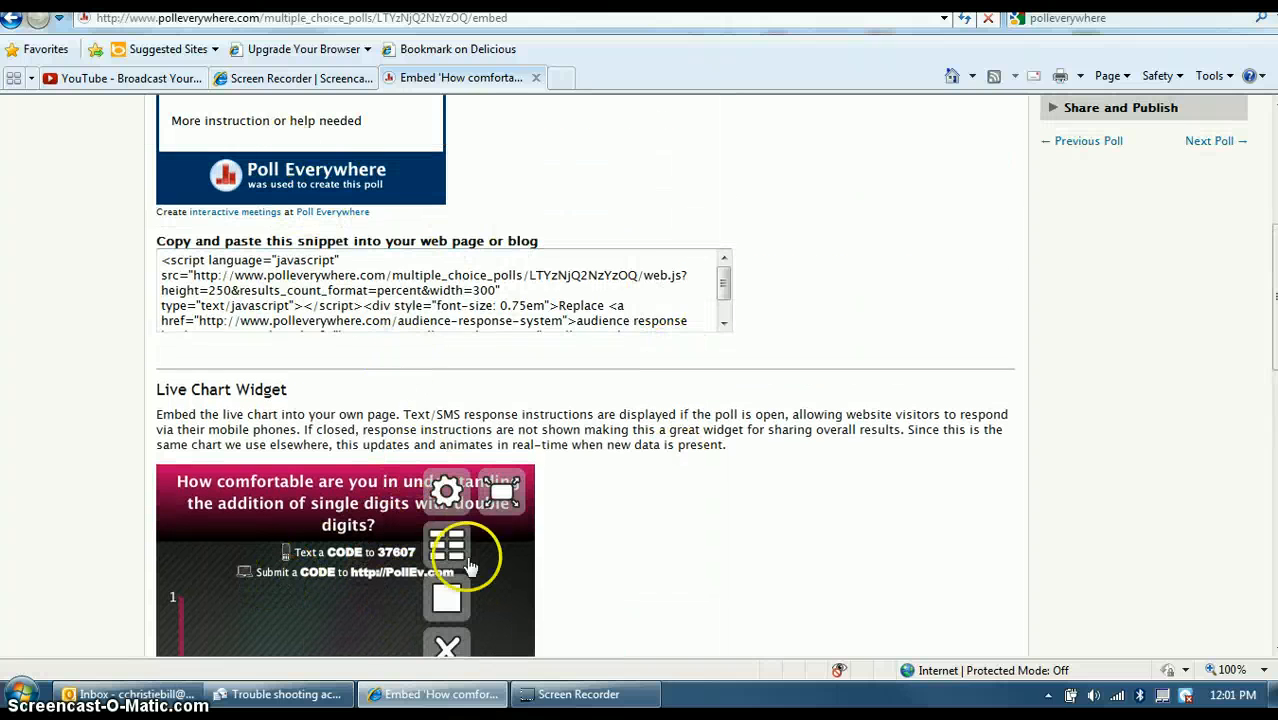
pyautogui.scroll(-2, 710, 530)
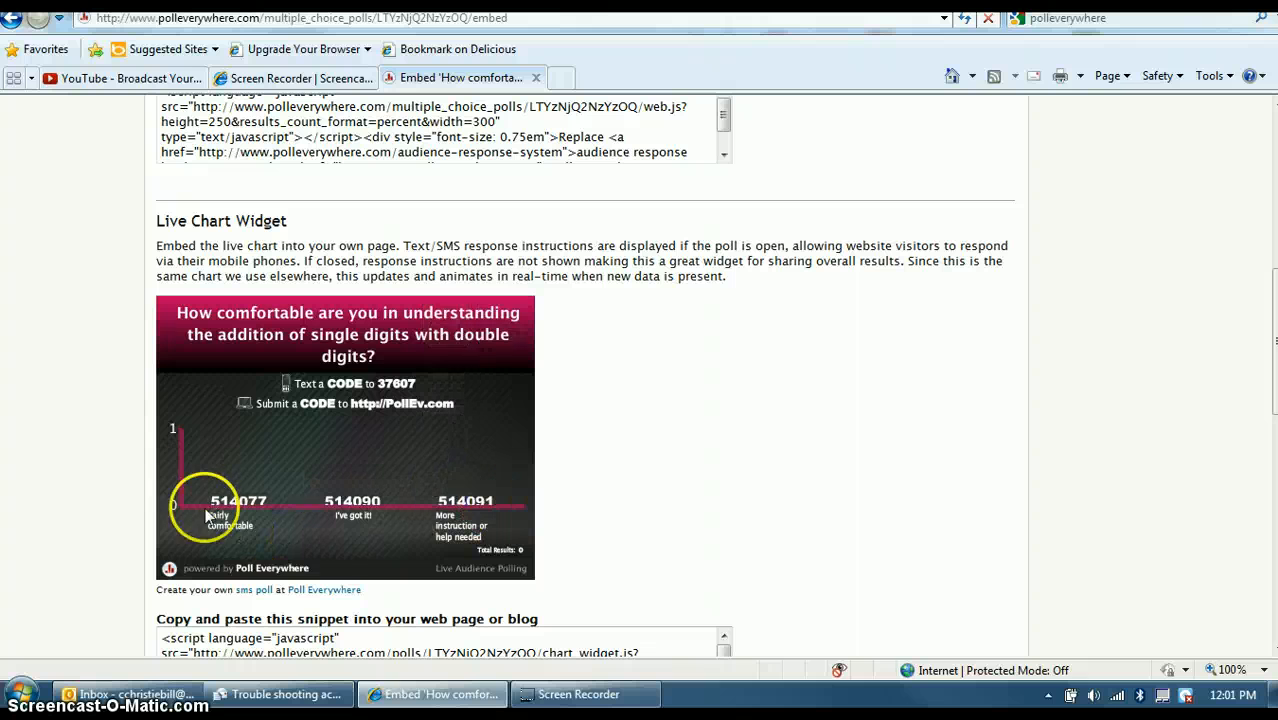
# Copy the Web Voting Widget embed code.
pyautogui.moveTo(279, 473)
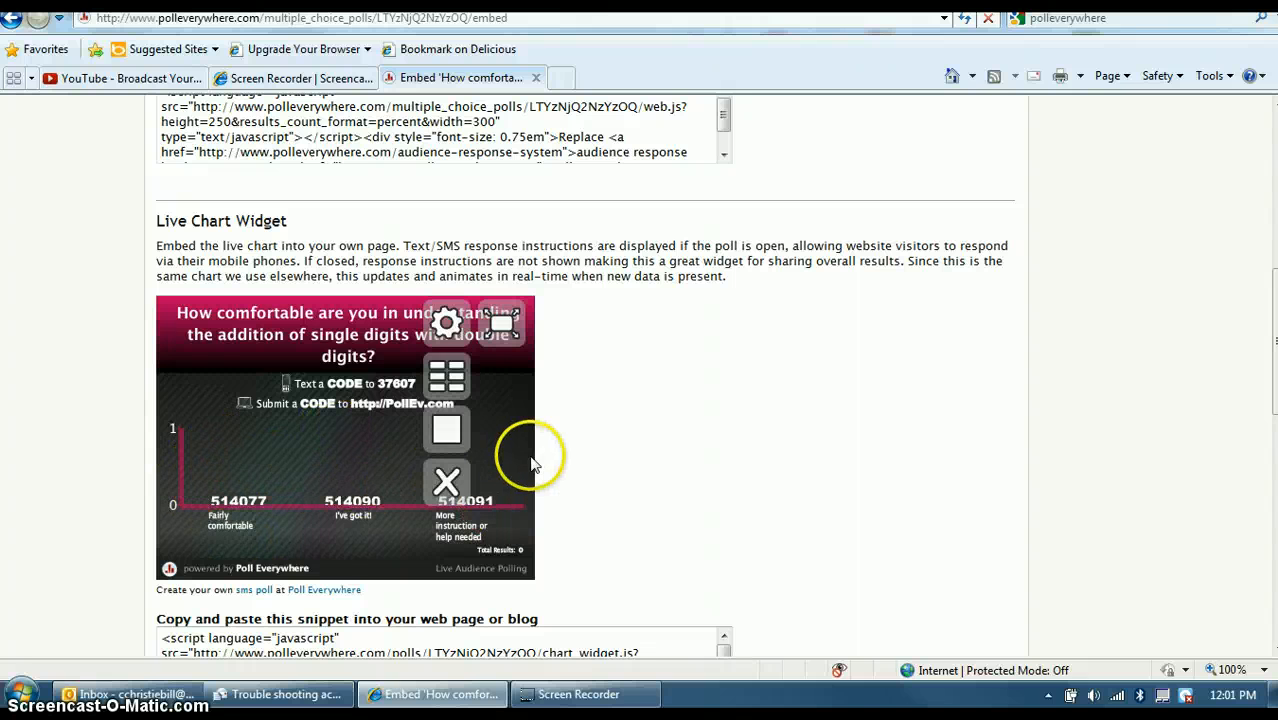
pyautogui.scroll(4, 705, 488)
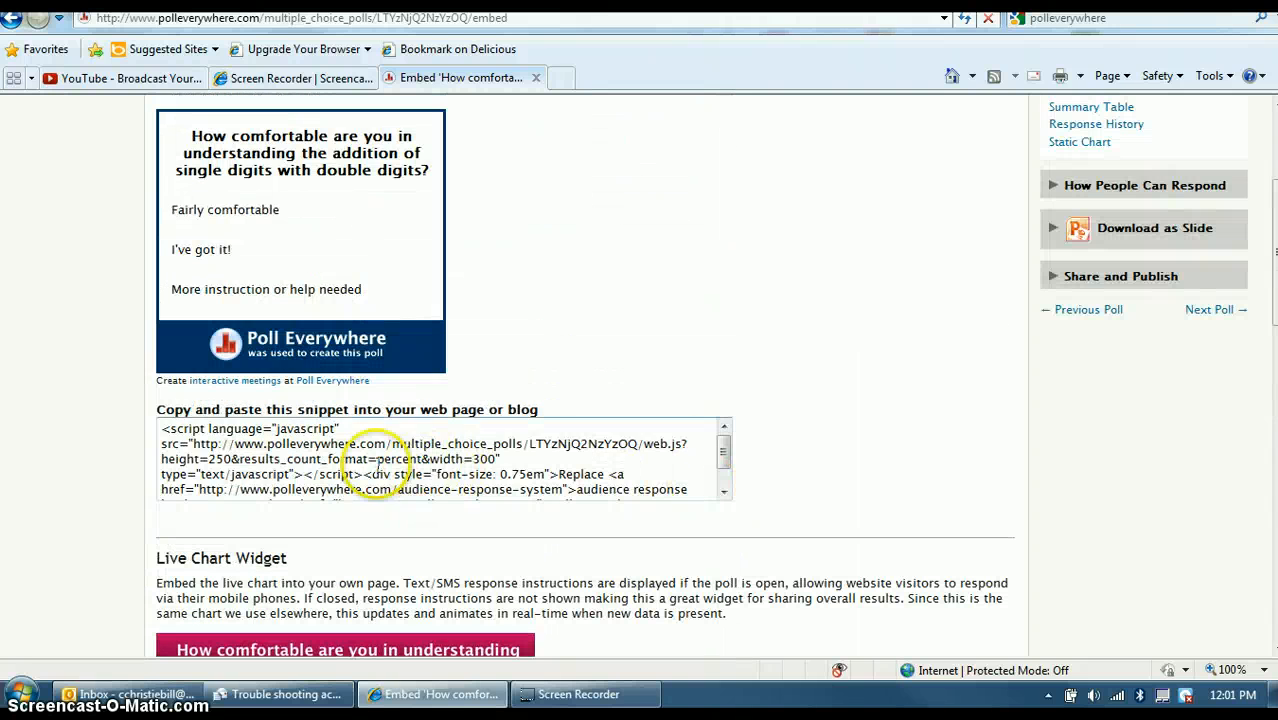
pyautogui.click(268, 473)
pyautogui.rightClick(285, 452)
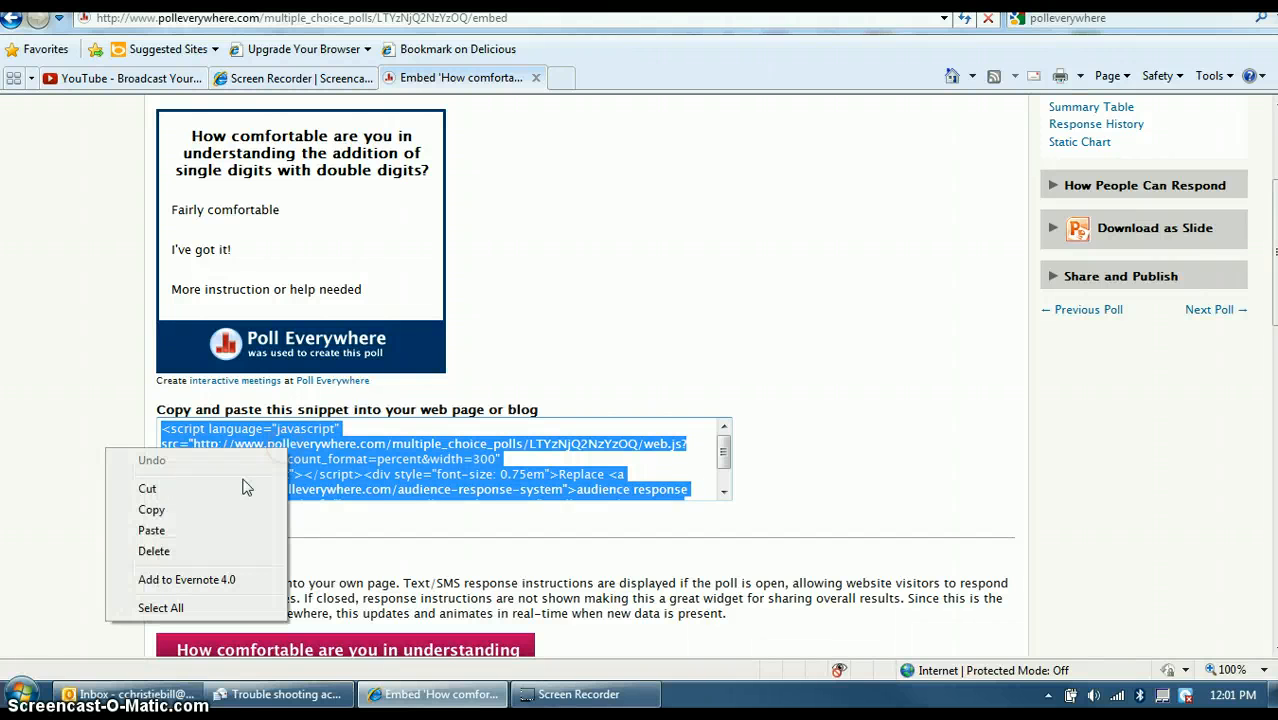
pyautogui.click(152, 507)
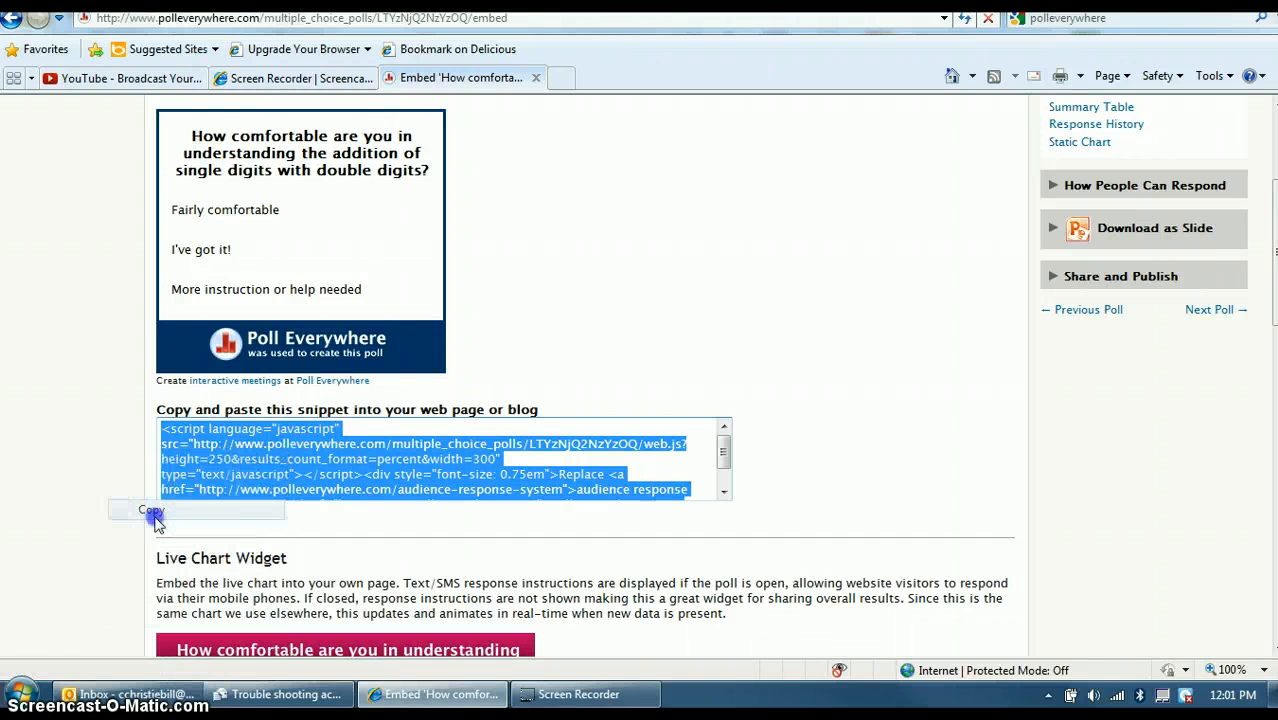
# Search Google for 'pb works' in a new browser tab.
pyautogui.click(563, 80)
pyautogui.click(1018, 20)
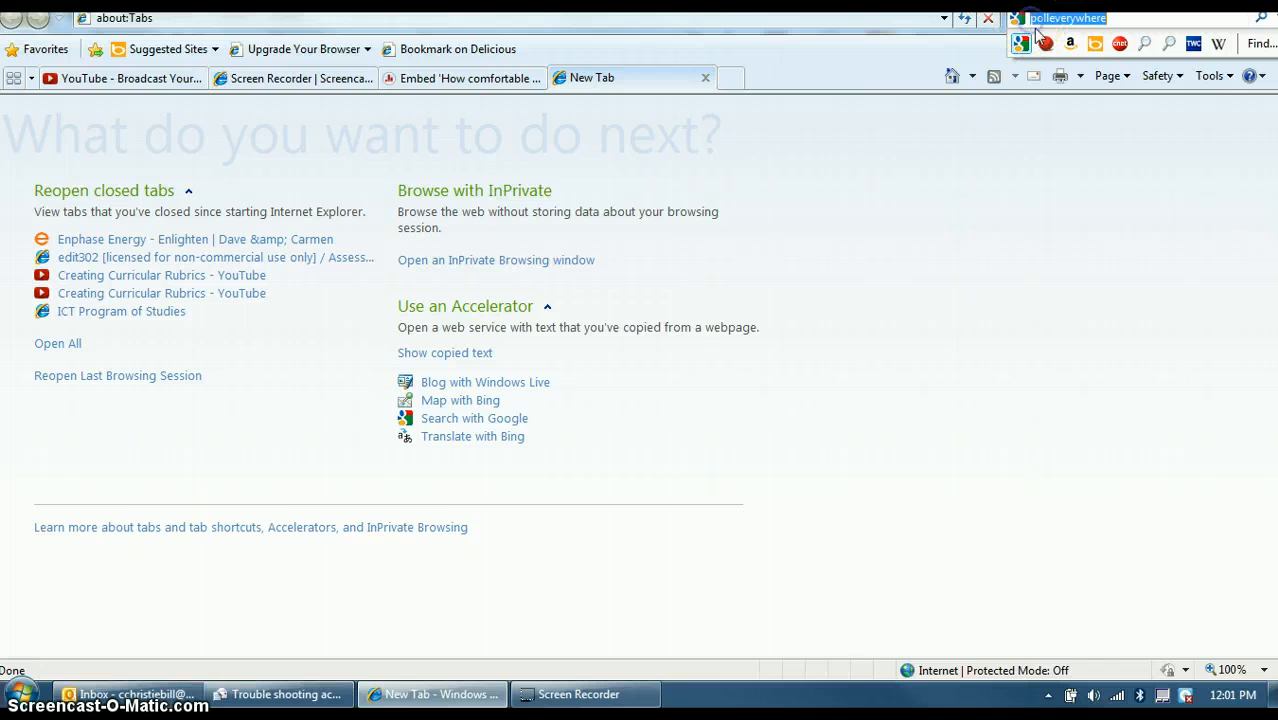
pyautogui.write('pb w')
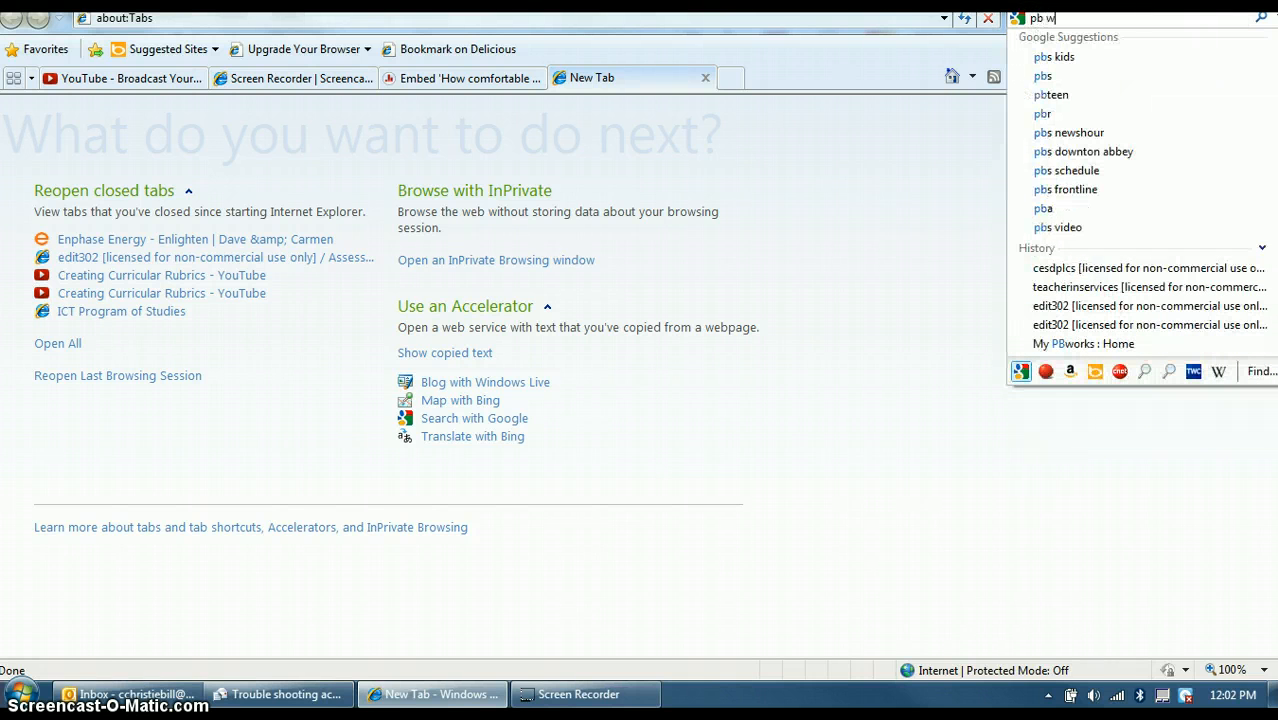
pyautogui.write('orks')
pyautogui.press('Return')
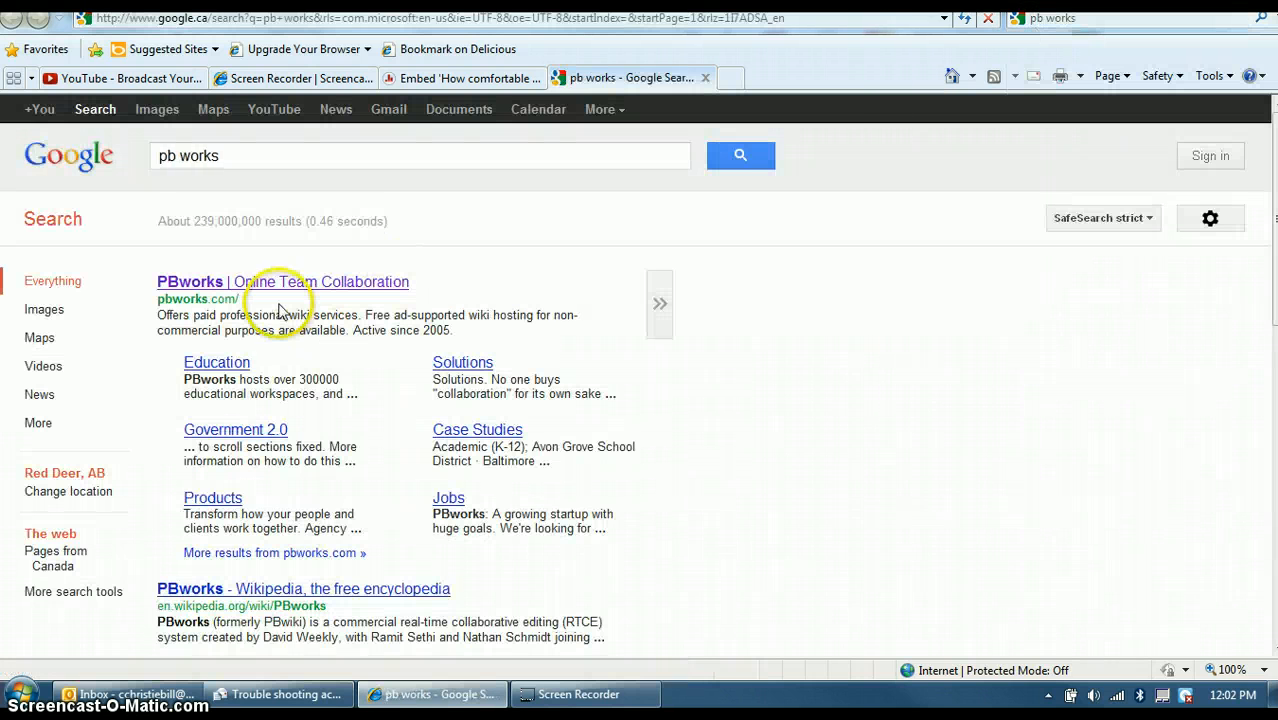
# Go to PBworks from the results, log in and enter the edit302 workspace.
pyautogui.click(285, 285)
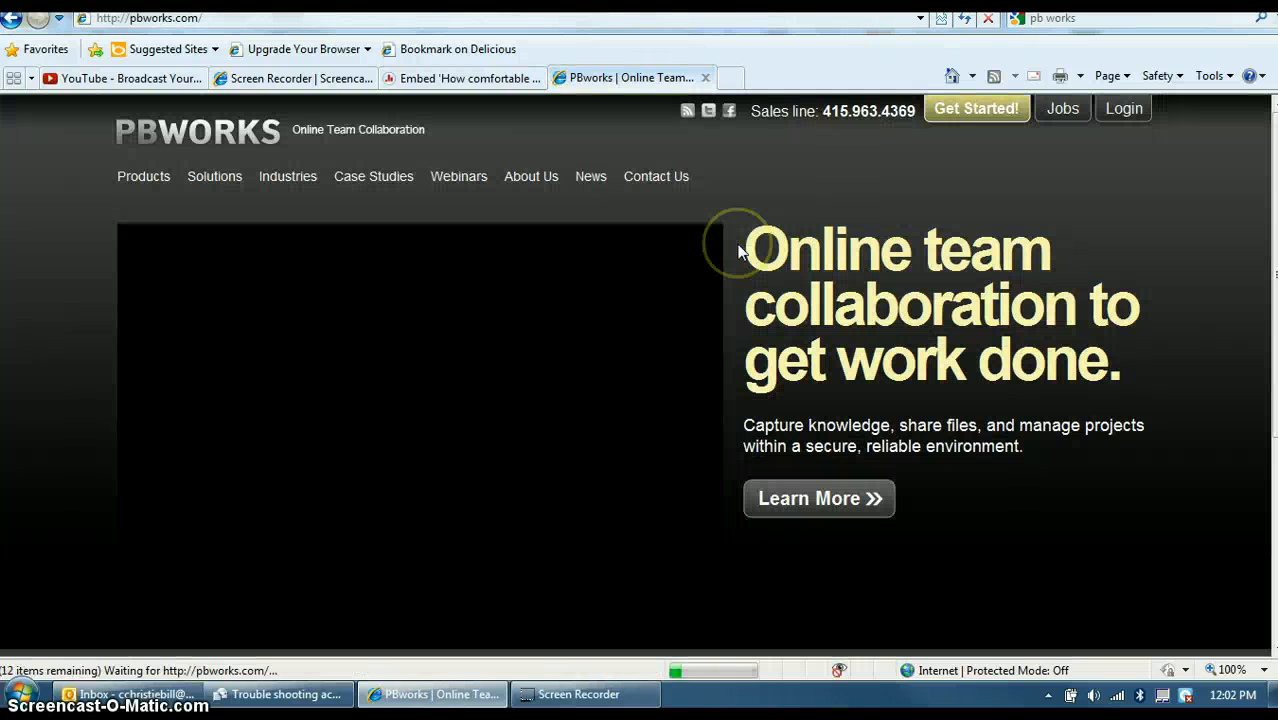
pyautogui.click(1106, 130)
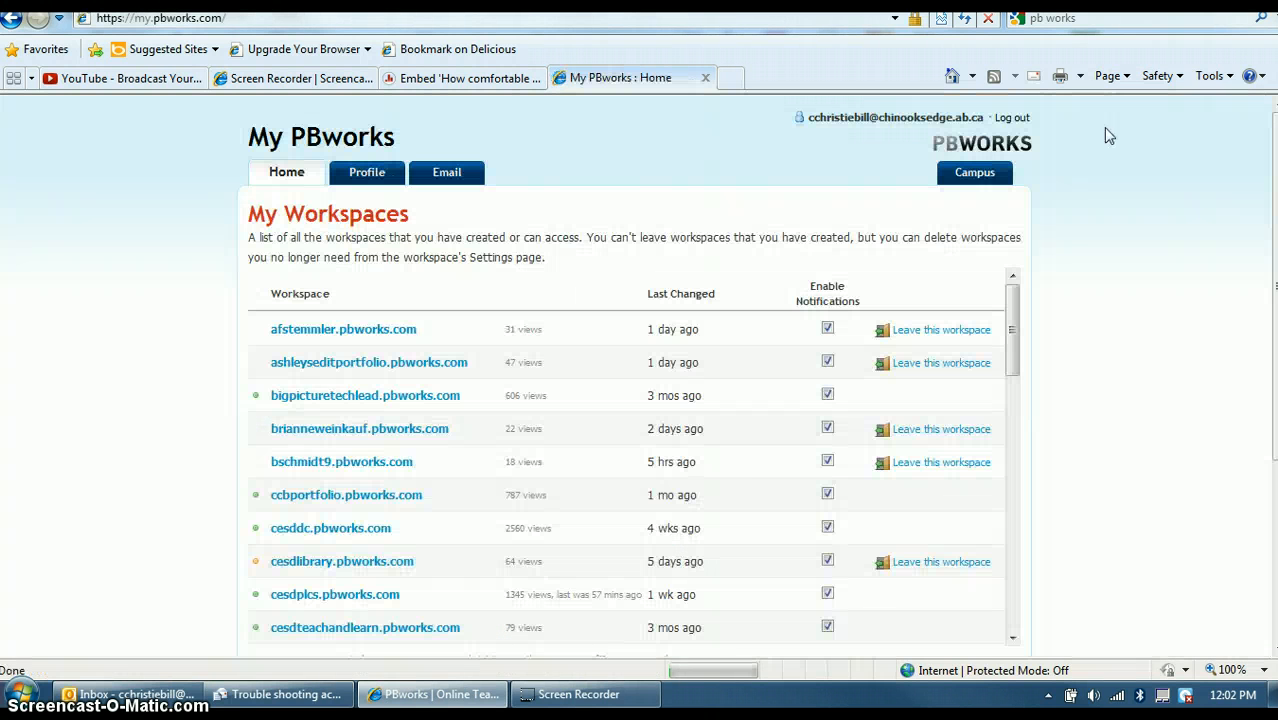
pyautogui.moveTo(1015, 330); pyautogui.dragTo(1005, 412)
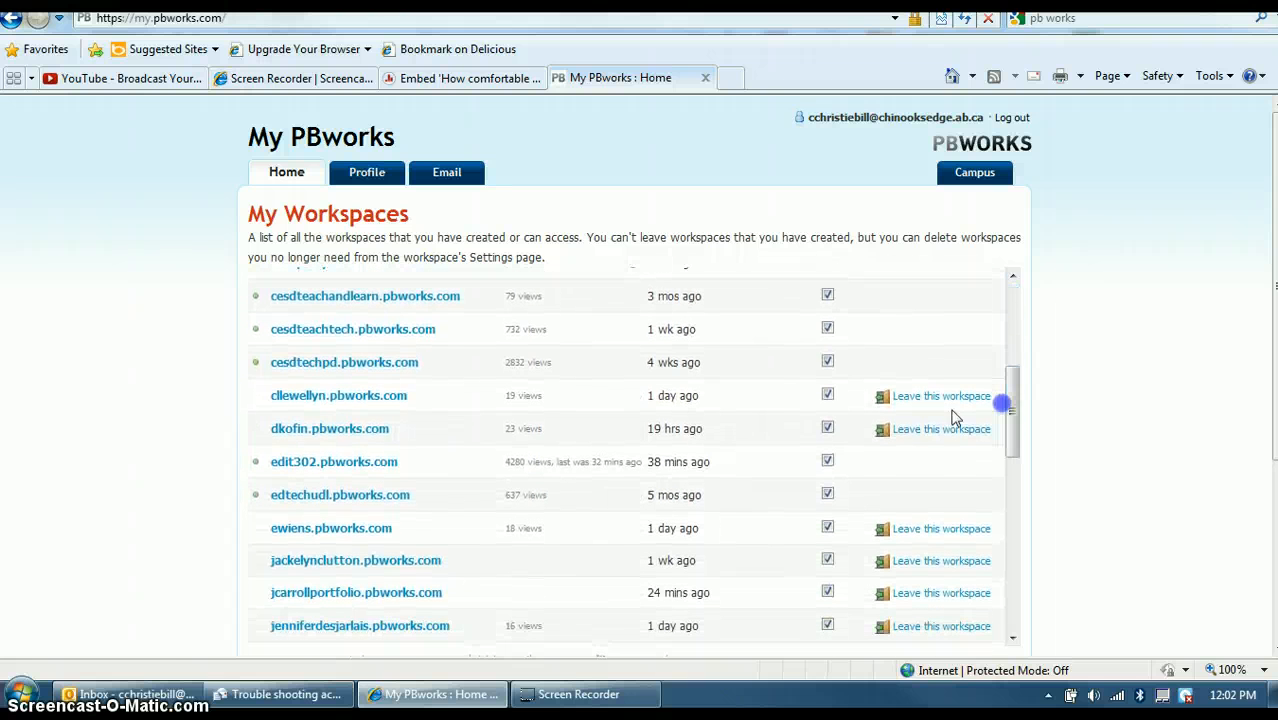
pyautogui.click(334, 463)
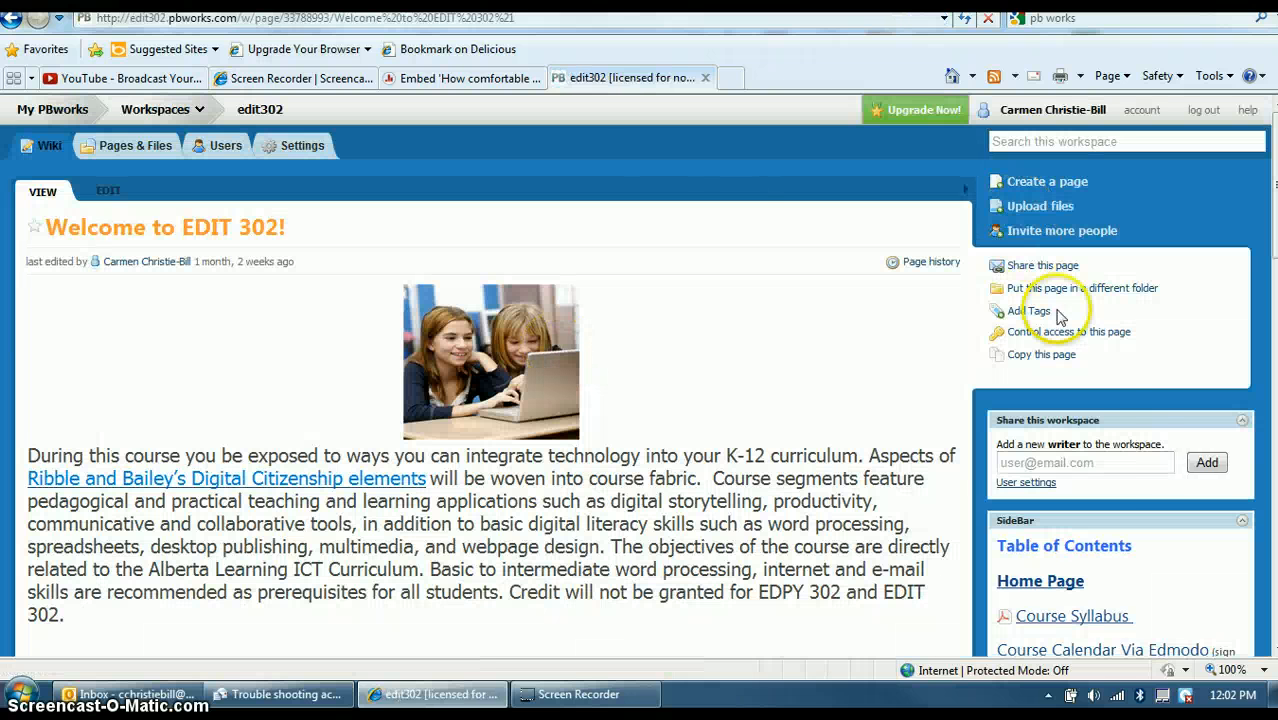
# Navigate through the Ed Tech Portfolio page to the Assessment wiki page.
pyautogui.scroll(-7, 1170, 499)
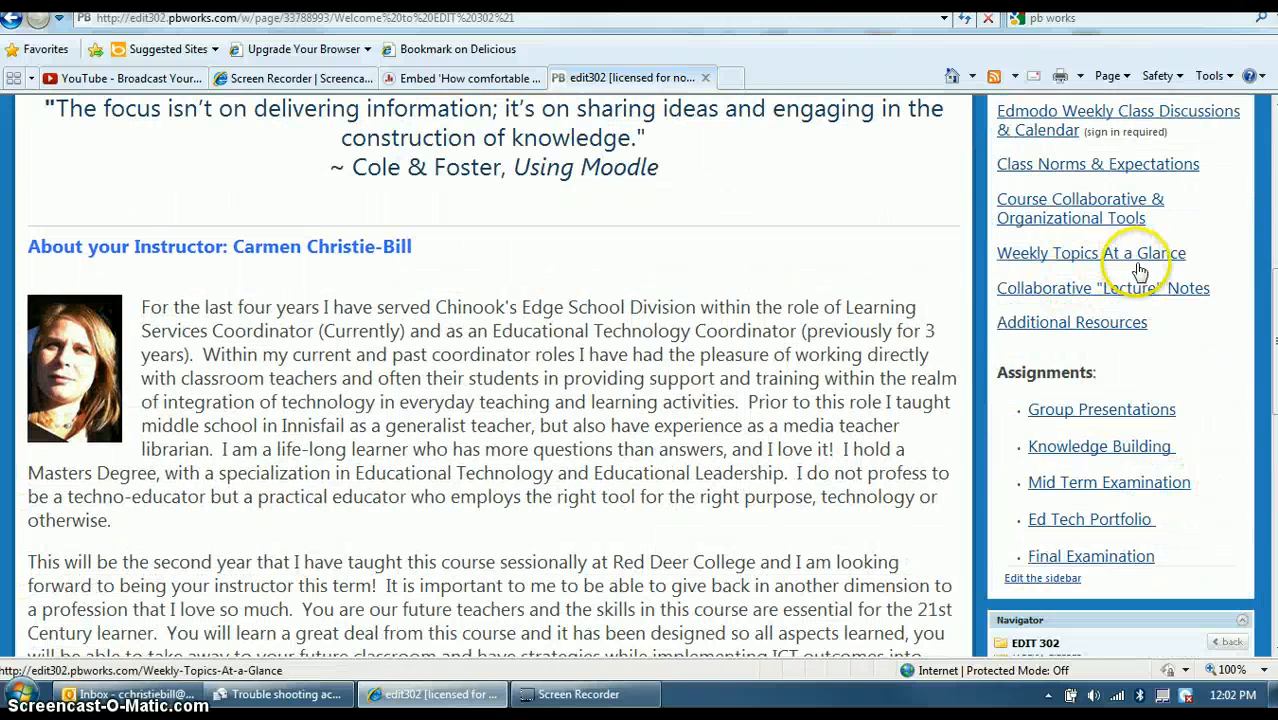
pyautogui.click(1077, 524)
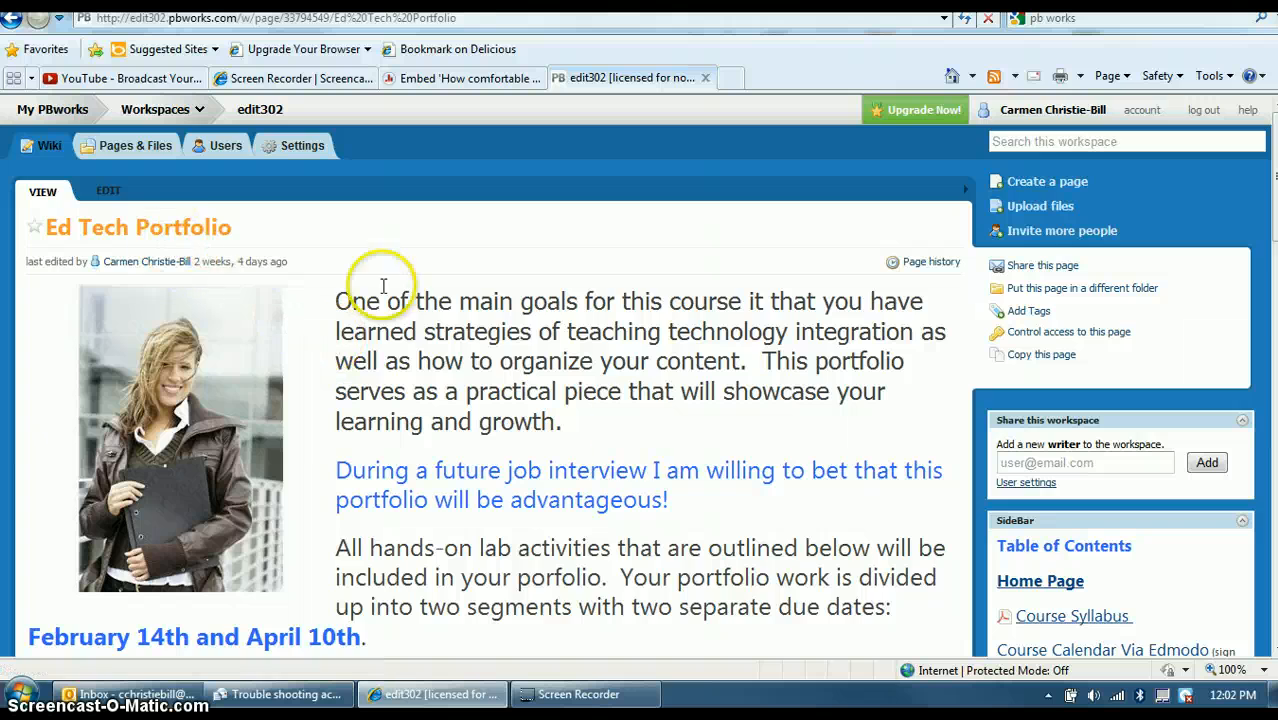
pyautogui.scroll(-5, 644, 452)
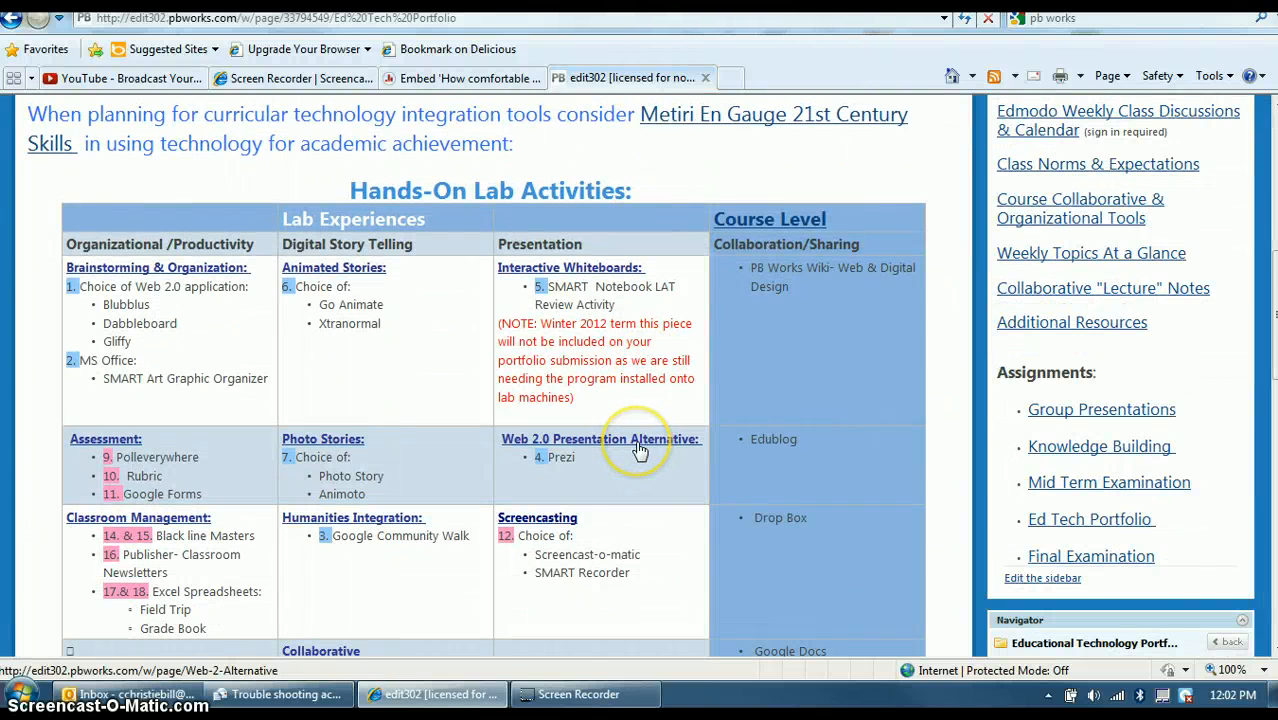
pyautogui.scroll(-2, 640, 452)
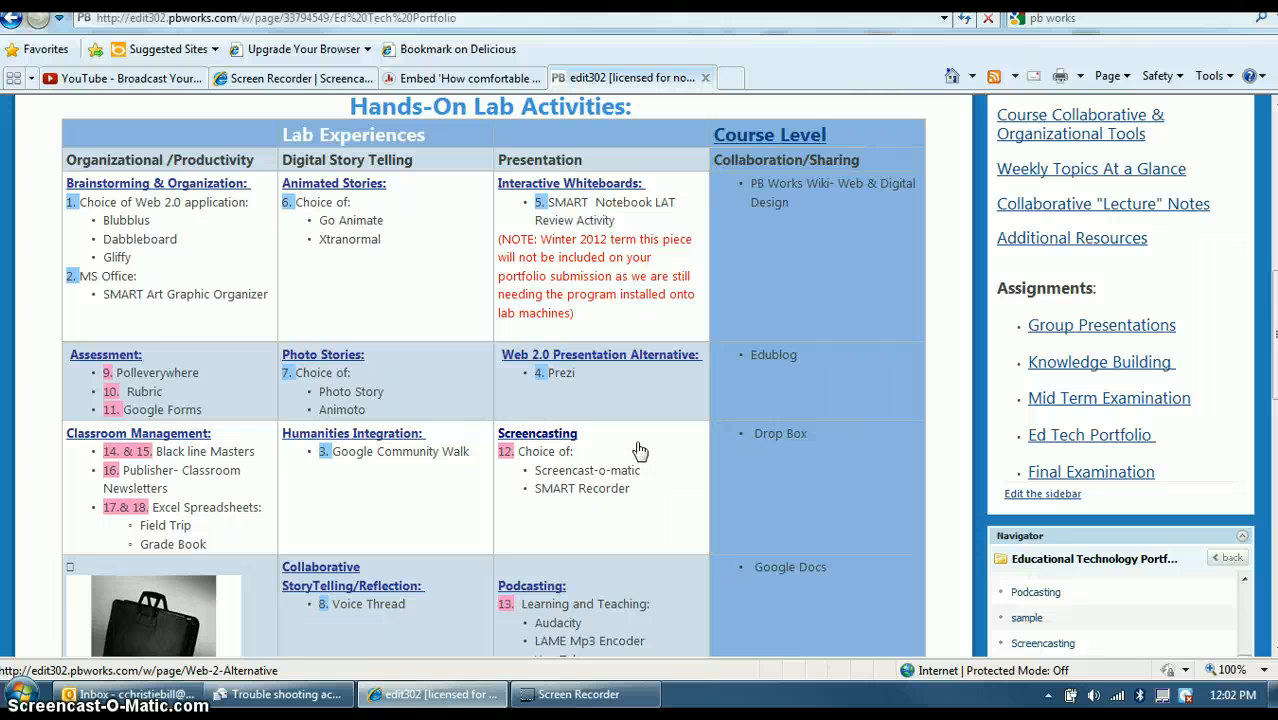
pyautogui.scroll(-4, 640, 452)
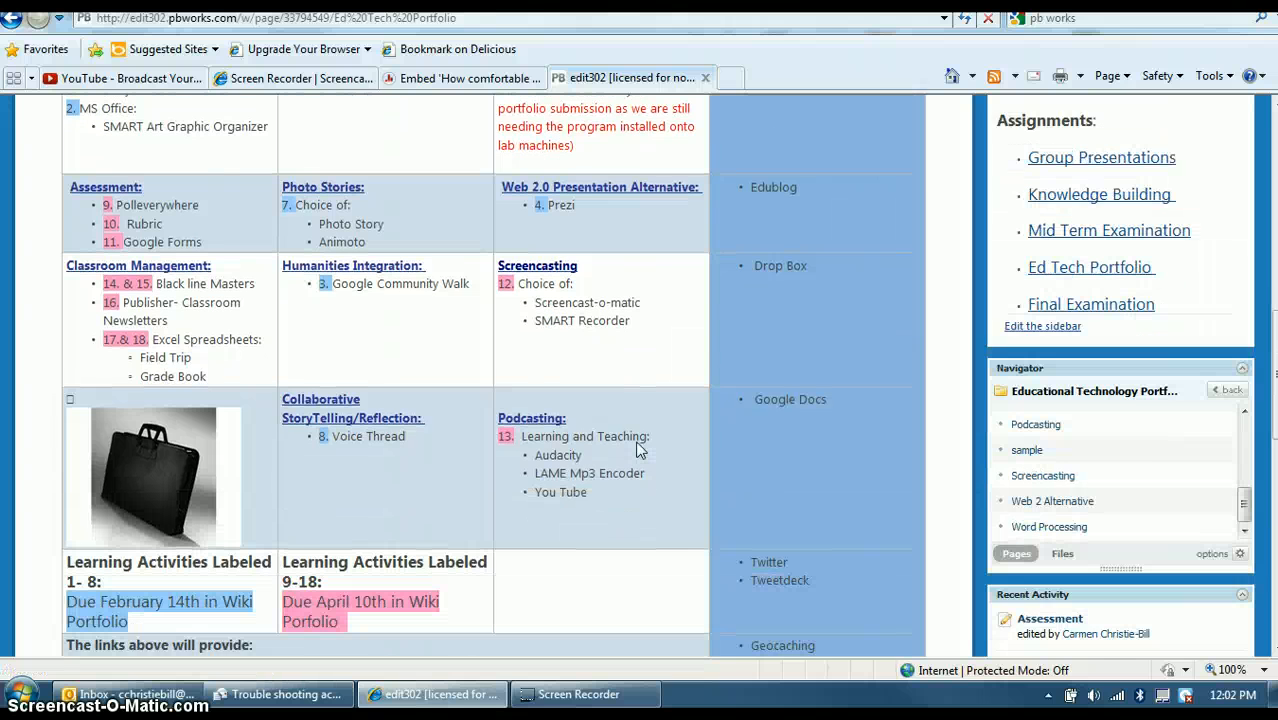
pyautogui.scroll(6, 640, 452)
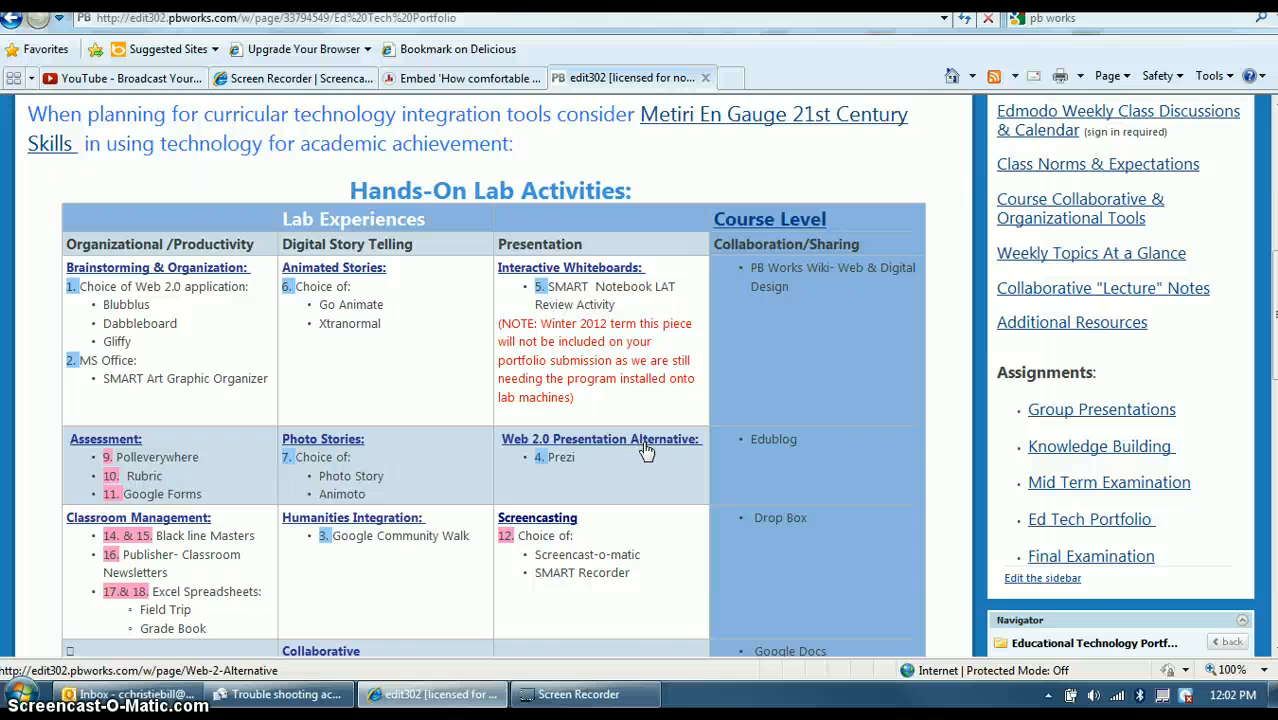
pyautogui.scroll(-10, 643, 451)
pyautogui.scroll(8, 643, 451)
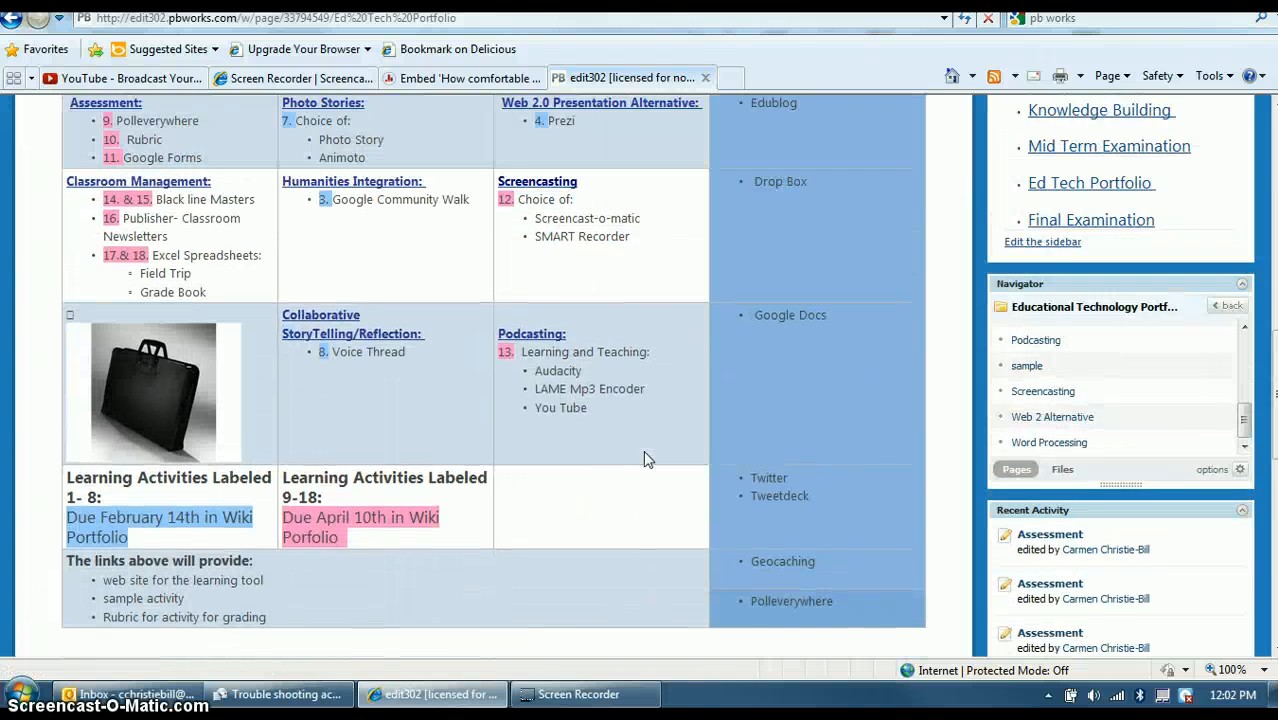
pyautogui.click(203, 141)
pyautogui.scroll(4, 203, 141)
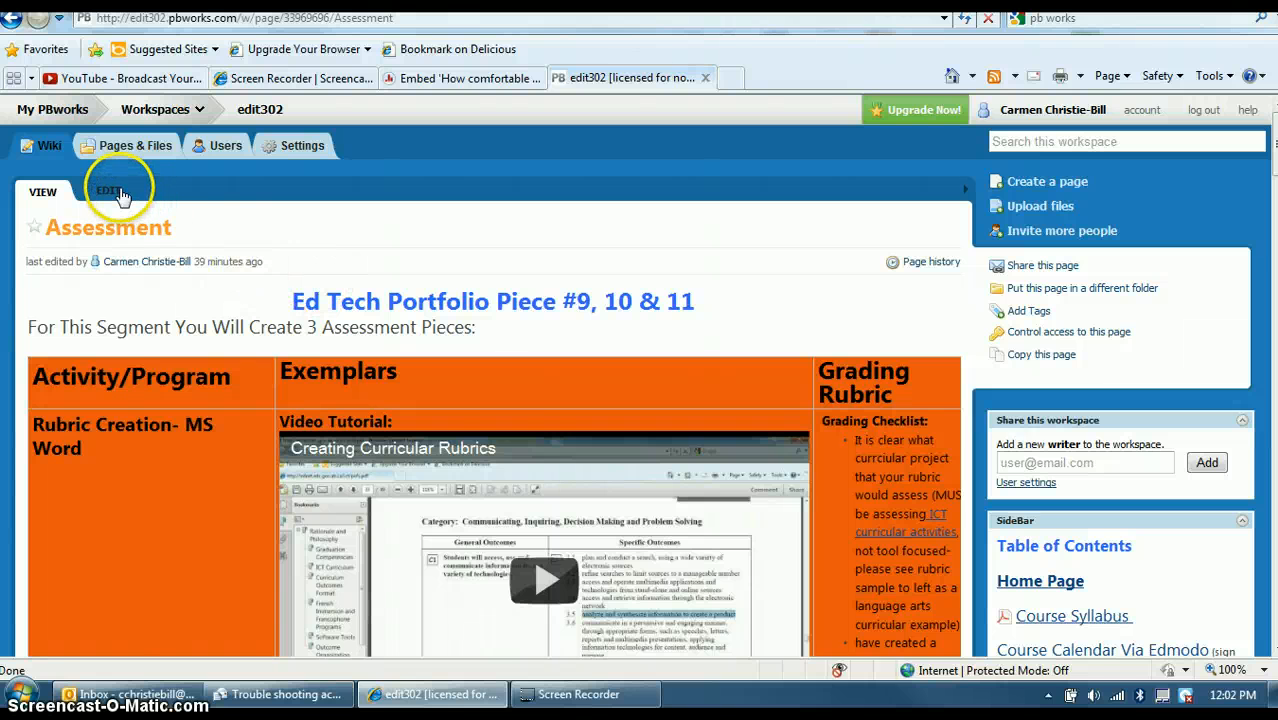
# Edit the Assessment page and add a new line below the Inventory Sample embed.
pyautogui.click(110, 191)
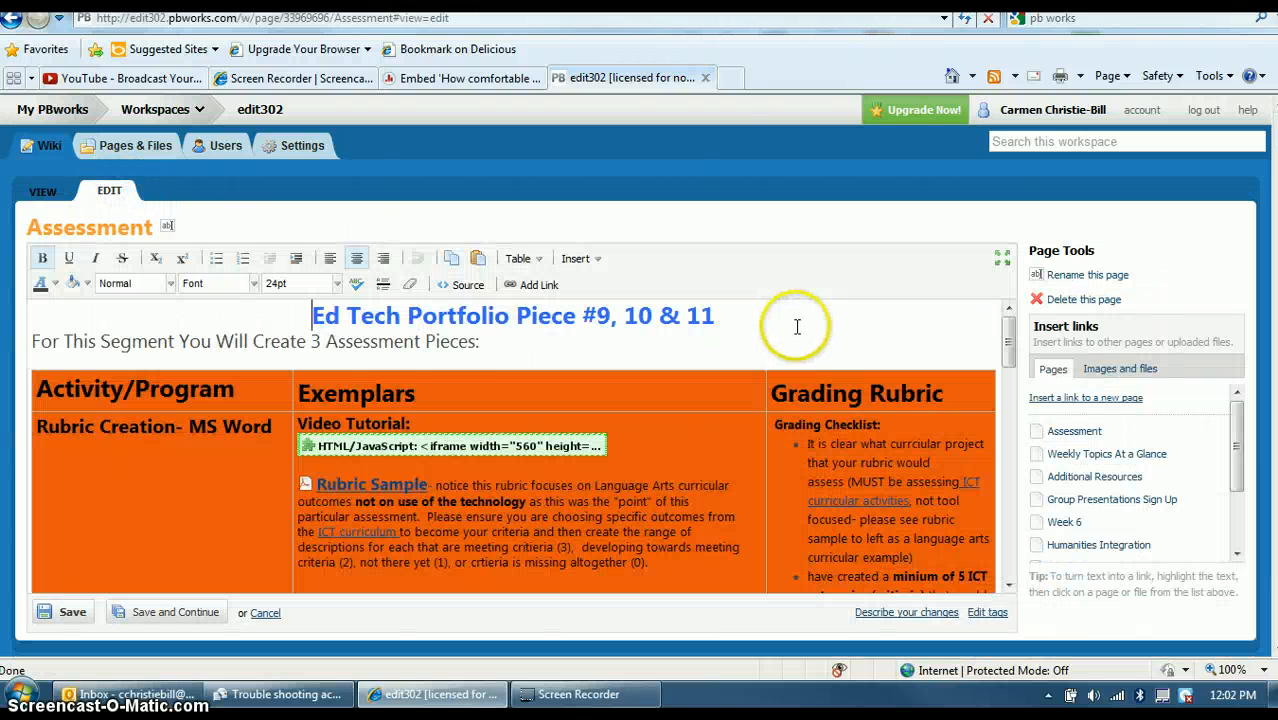
pyautogui.scroll(-5, 797, 326)
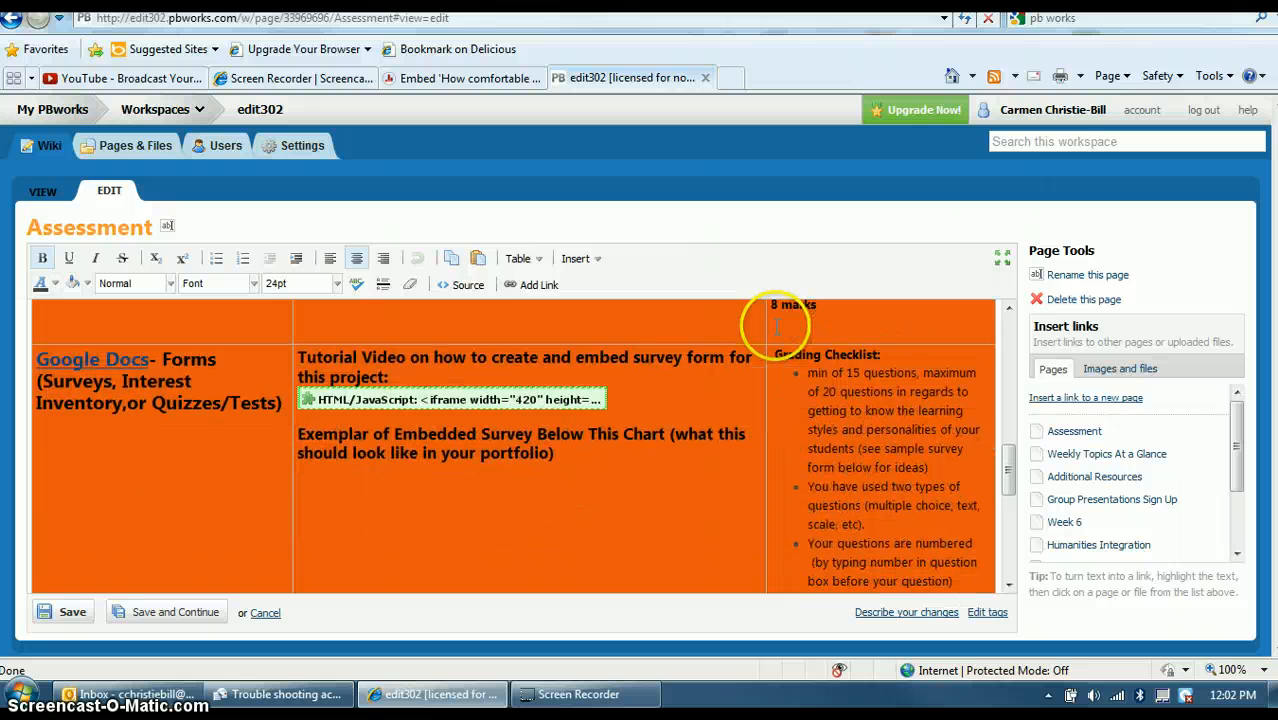
pyautogui.scroll(-5, 776, 325)
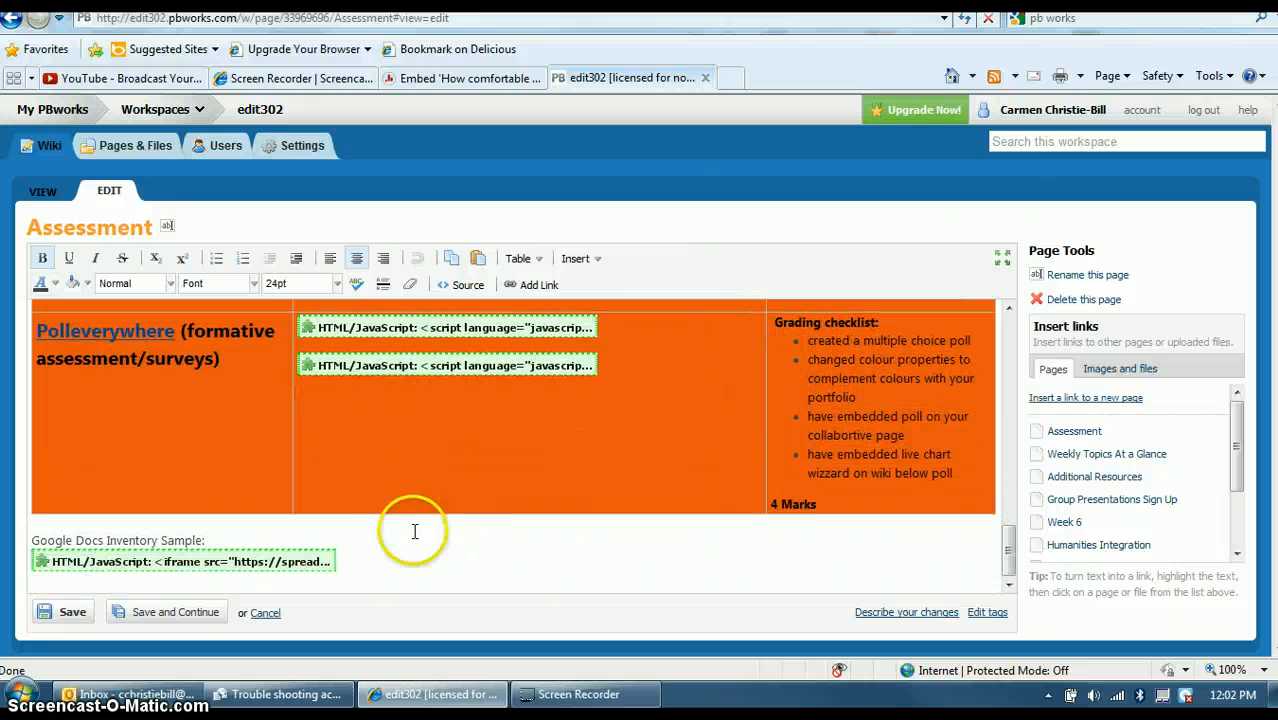
pyautogui.click(356, 561)
pyautogui.click(520, 500)
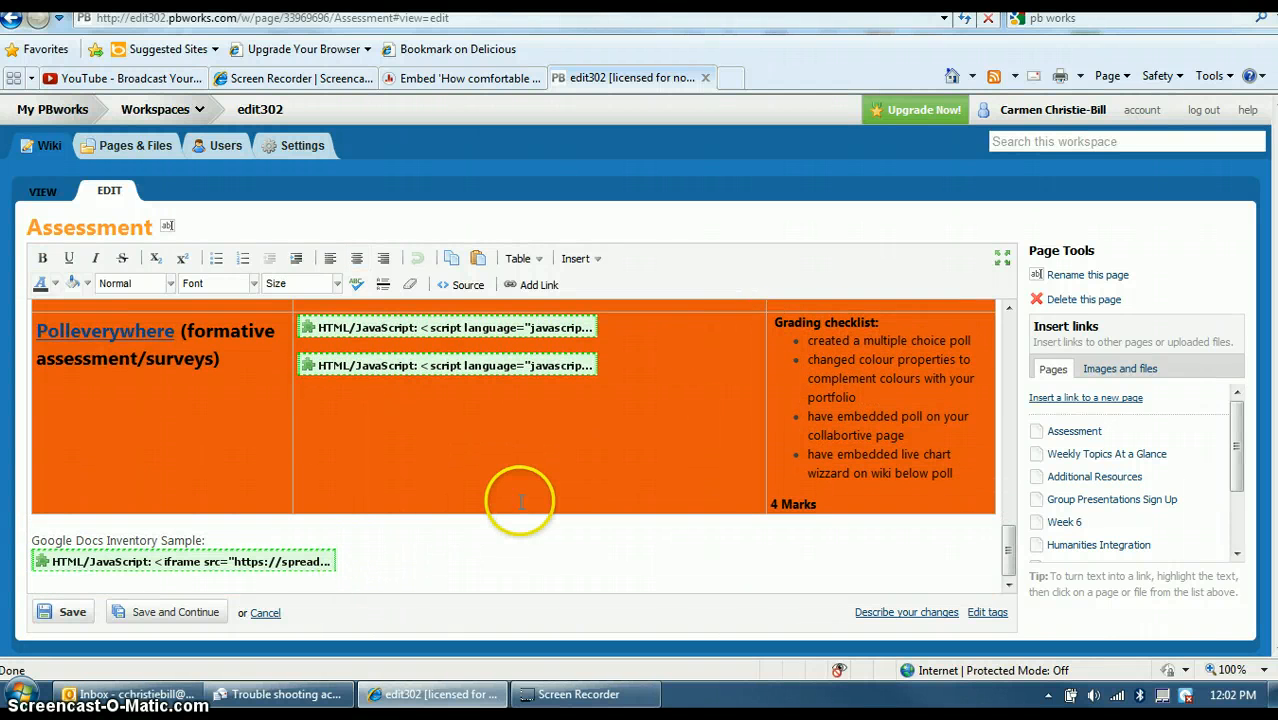
pyautogui.press('Return')
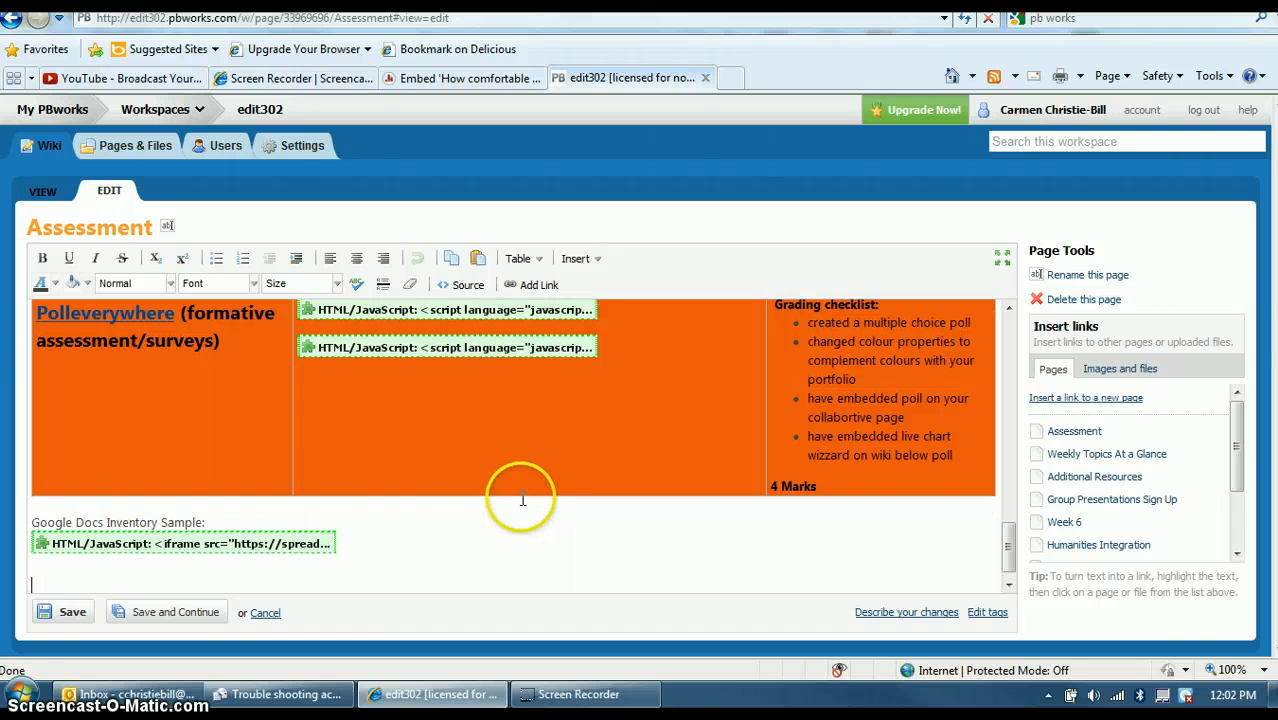
# Insert the copied poll code as an HTML/JavaScript plugin with JavaScript allowed, and save.
pyautogui.click(580, 259)
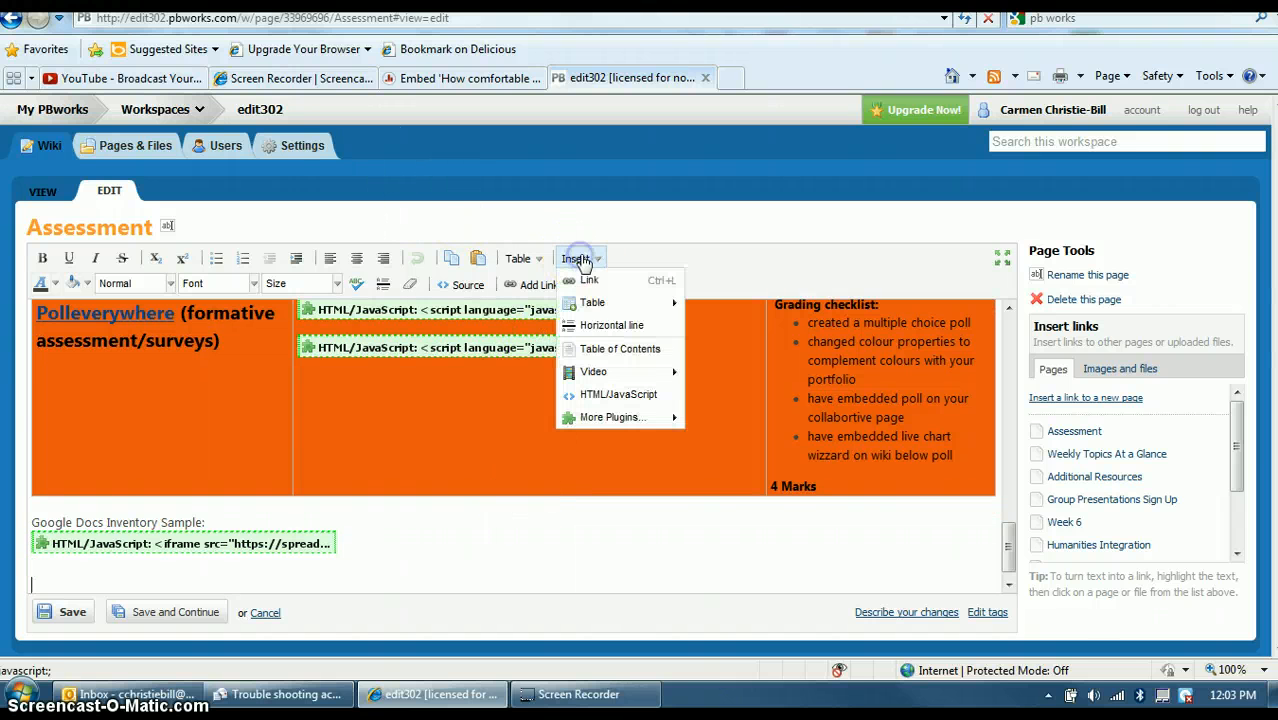
pyautogui.click(597, 398)
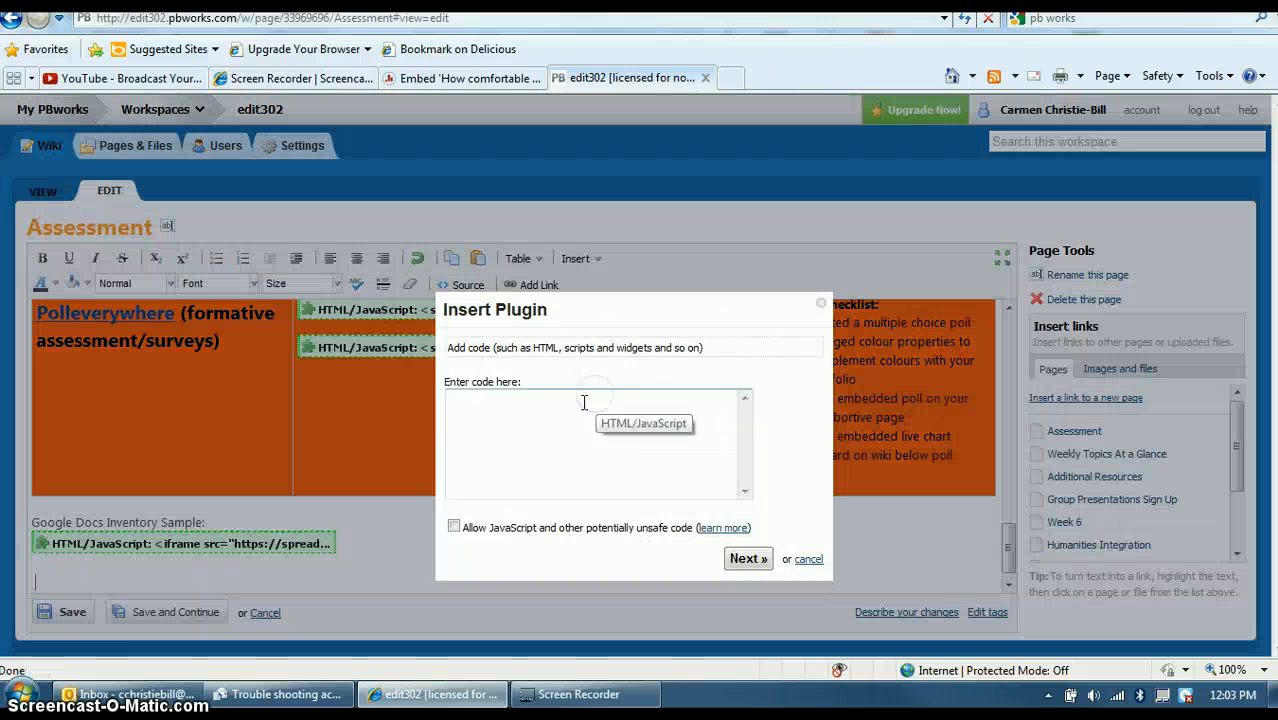
pyautogui.click(470, 436)
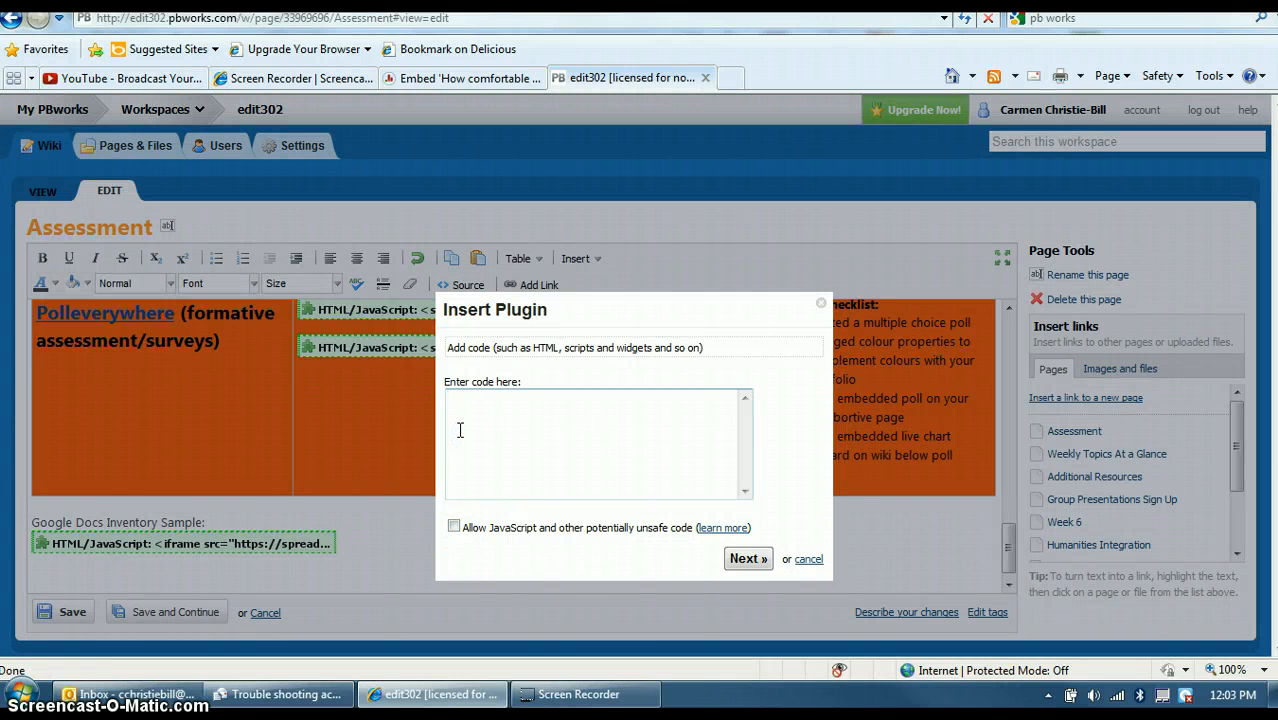
pyautogui.hotkey('ctrl', 'v')
pyautogui.click(454, 527)
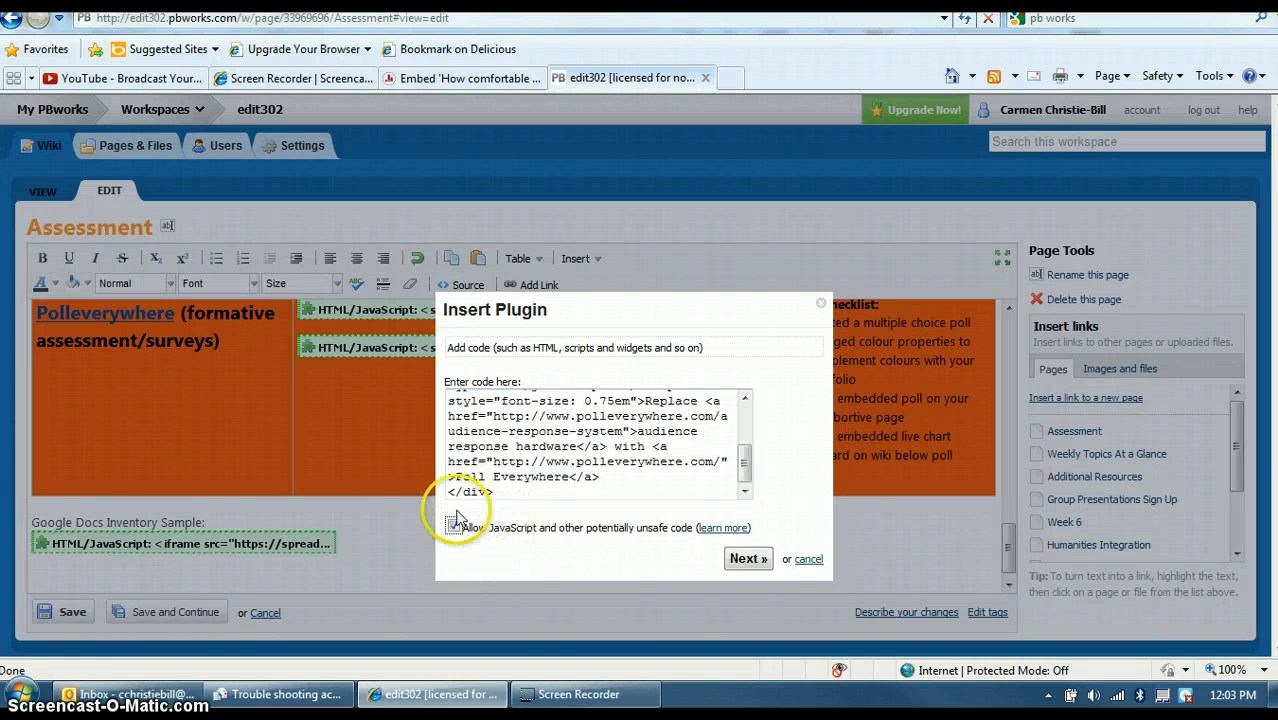
pyautogui.click(748, 558)
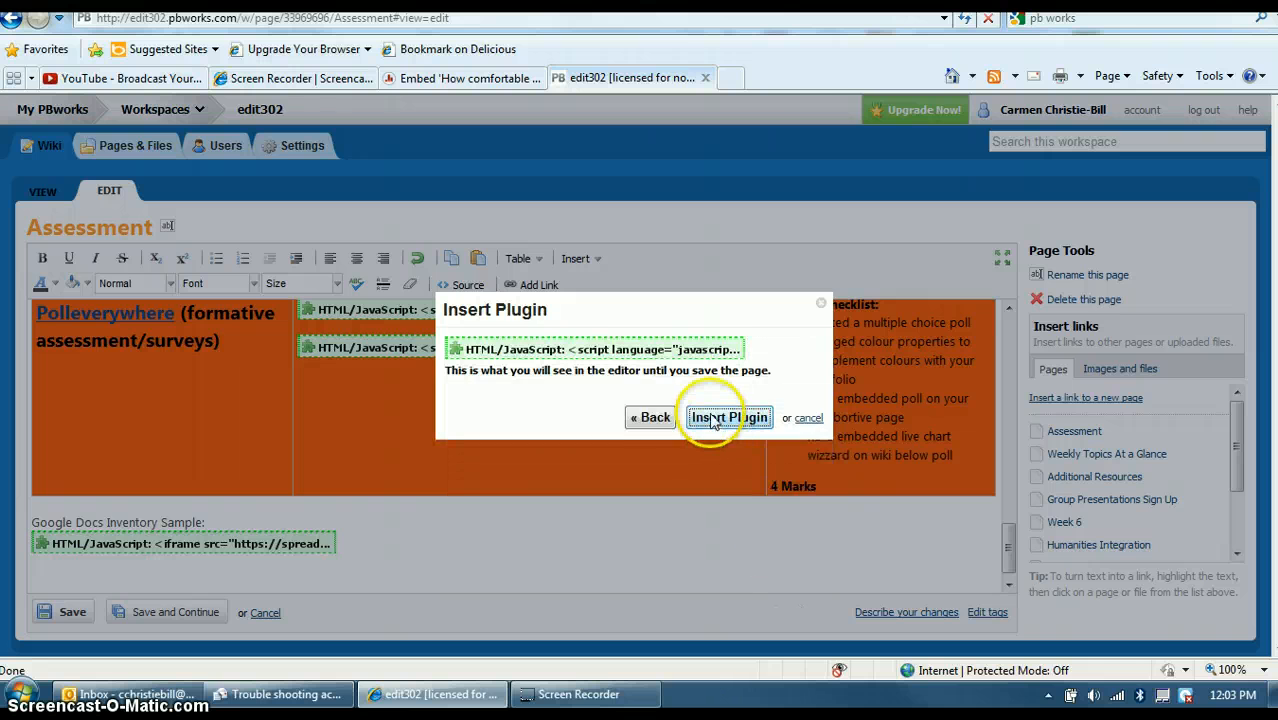
pyautogui.click(713, 418)
pyautogui.click(48, 611)
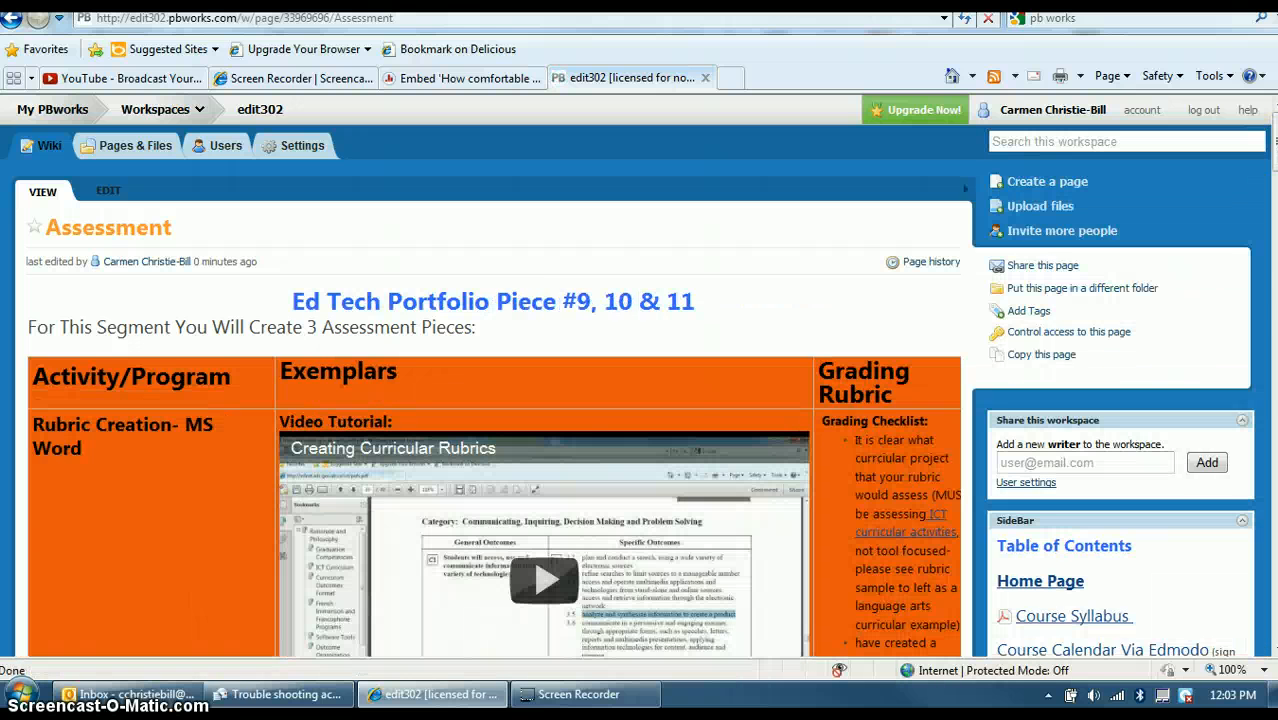
# Check the embedded three-answer poll on the saved Assessment page, then return to the poll's embed tab.
pyautogui.click(1268, 224)
pyautogui.click(1244, 404)
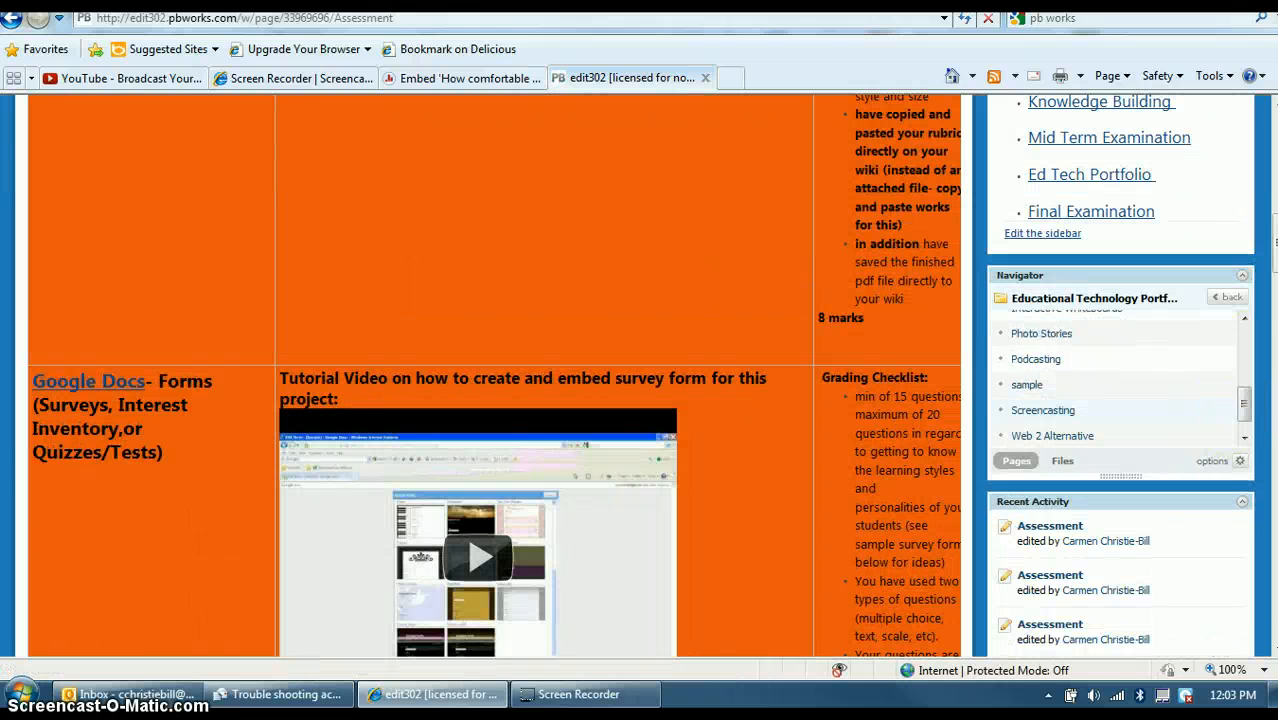
pyautogui.moveTo(1274, 243); pyautogui.dragTo(1274, 590)
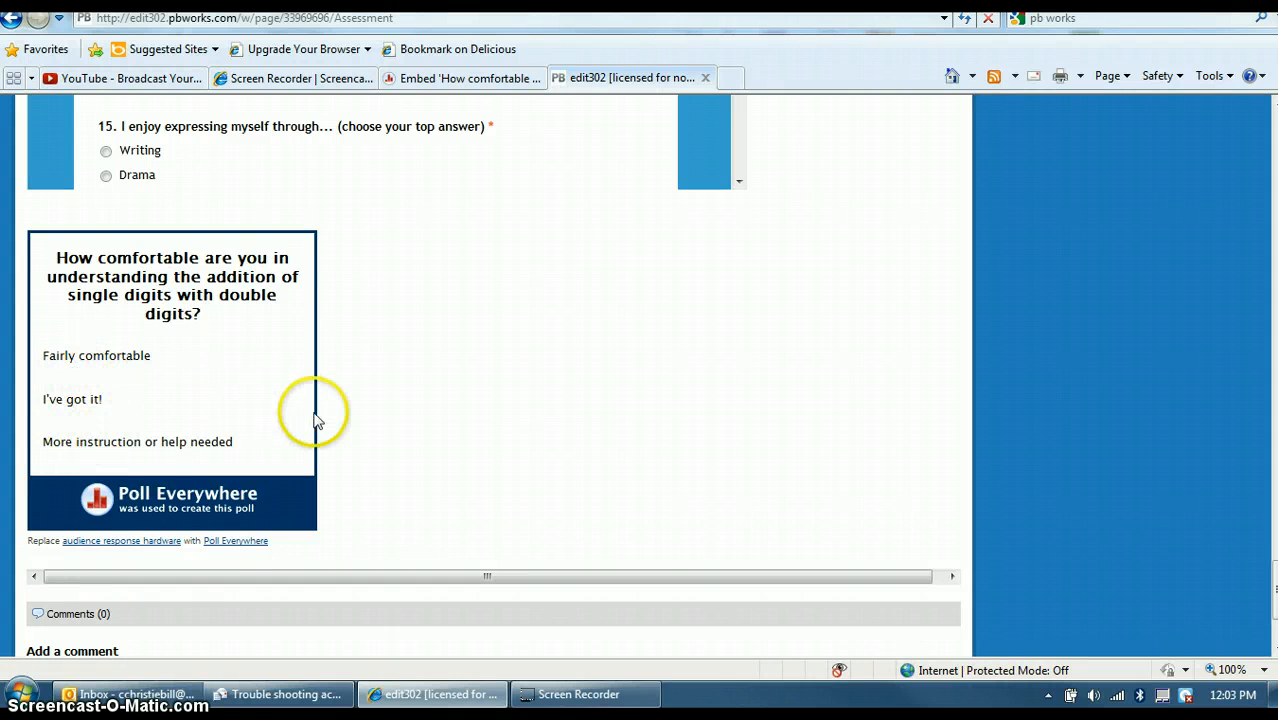
pyautogui.scroll(20, 315, 420)
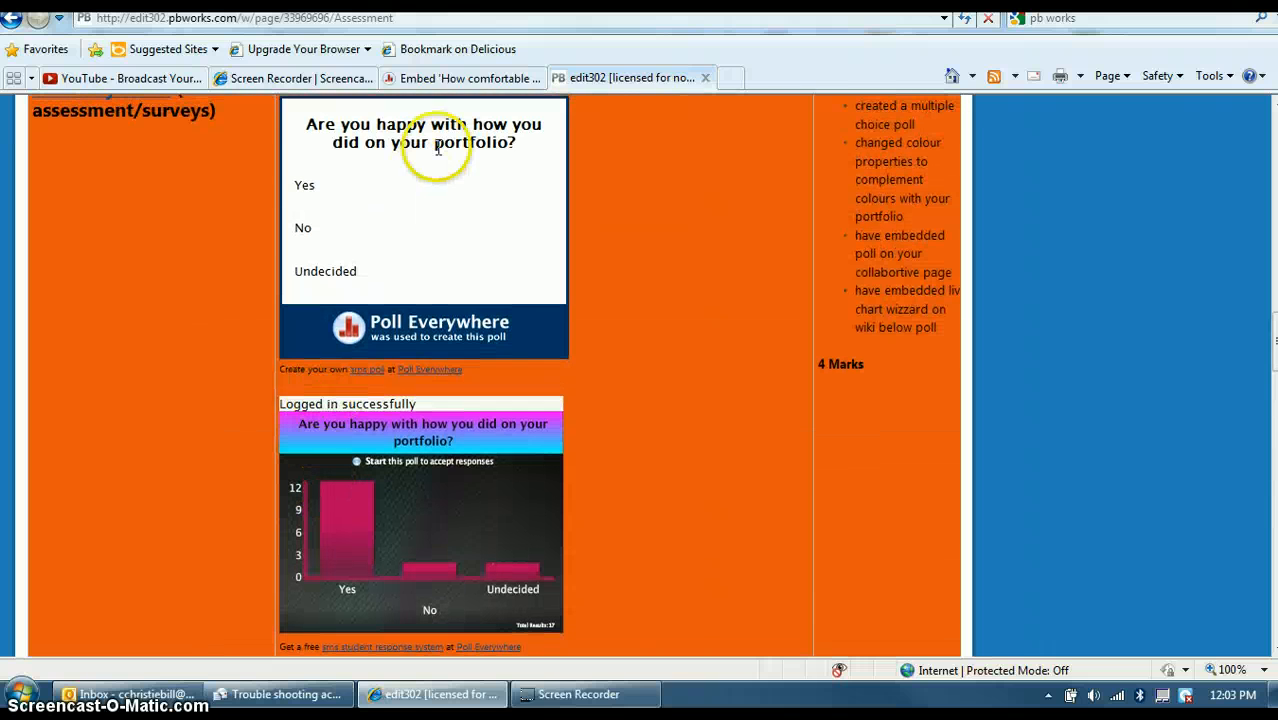
pyautogui.click(500, 77)
pyautogui.click(700, 338)
# Copy the Live Chart Widget embed code from the comfort poll's embed page.
pyautogui.scroll(-8, 720, 345)
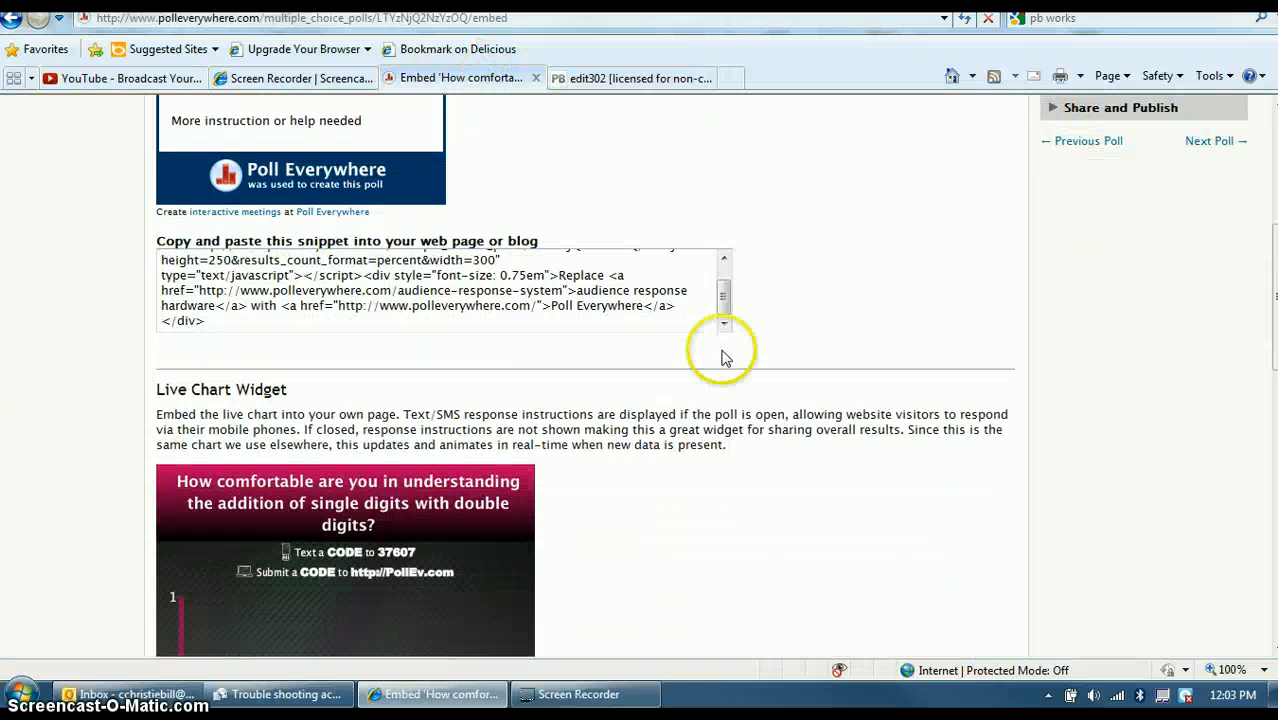
pyautogui.click(205, 337)
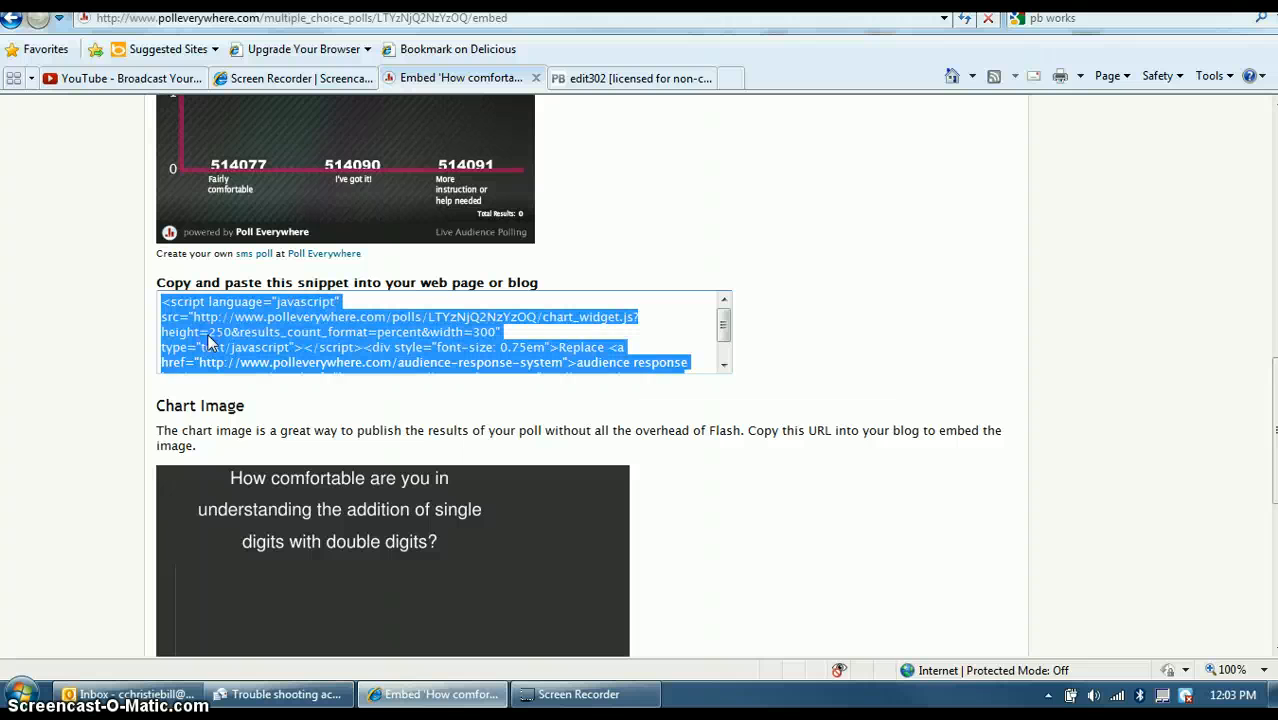
pyautogui.rightClick(207, 338)
pyautogui.click(73, 399)
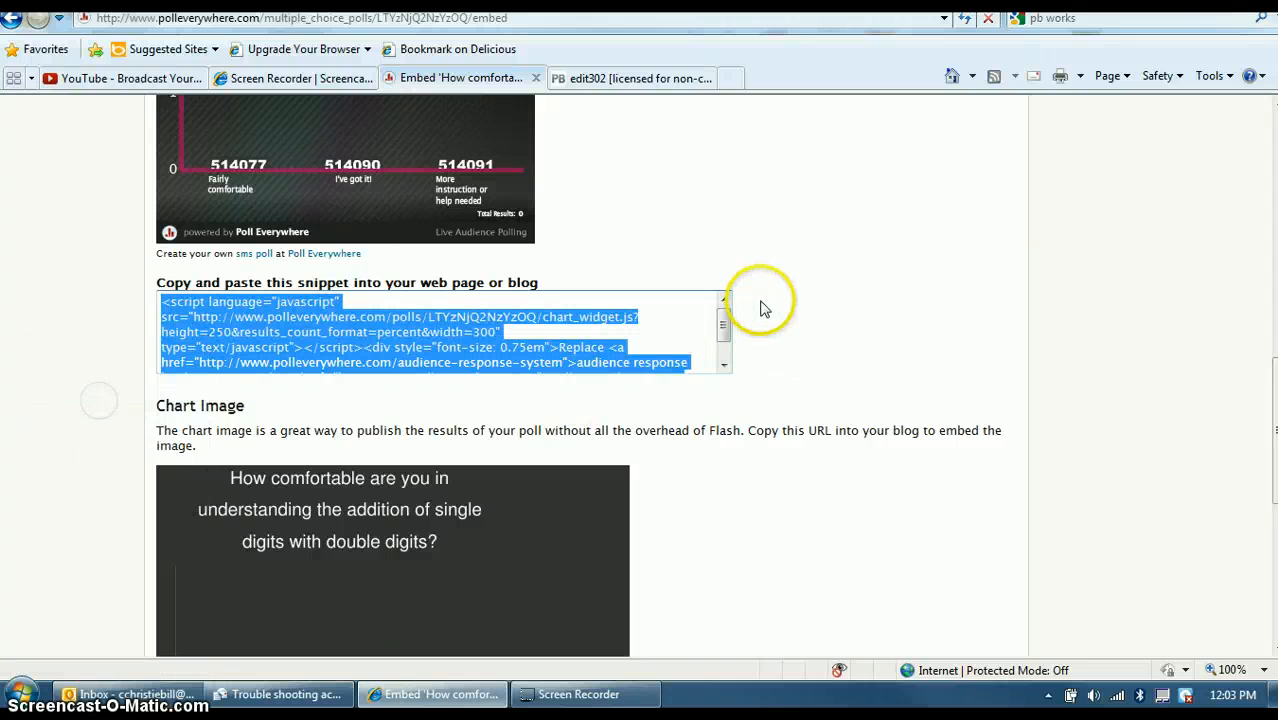
pyautogui.scroll(3, 762, 308)
pyautogui.scroll(8, 762, 308)
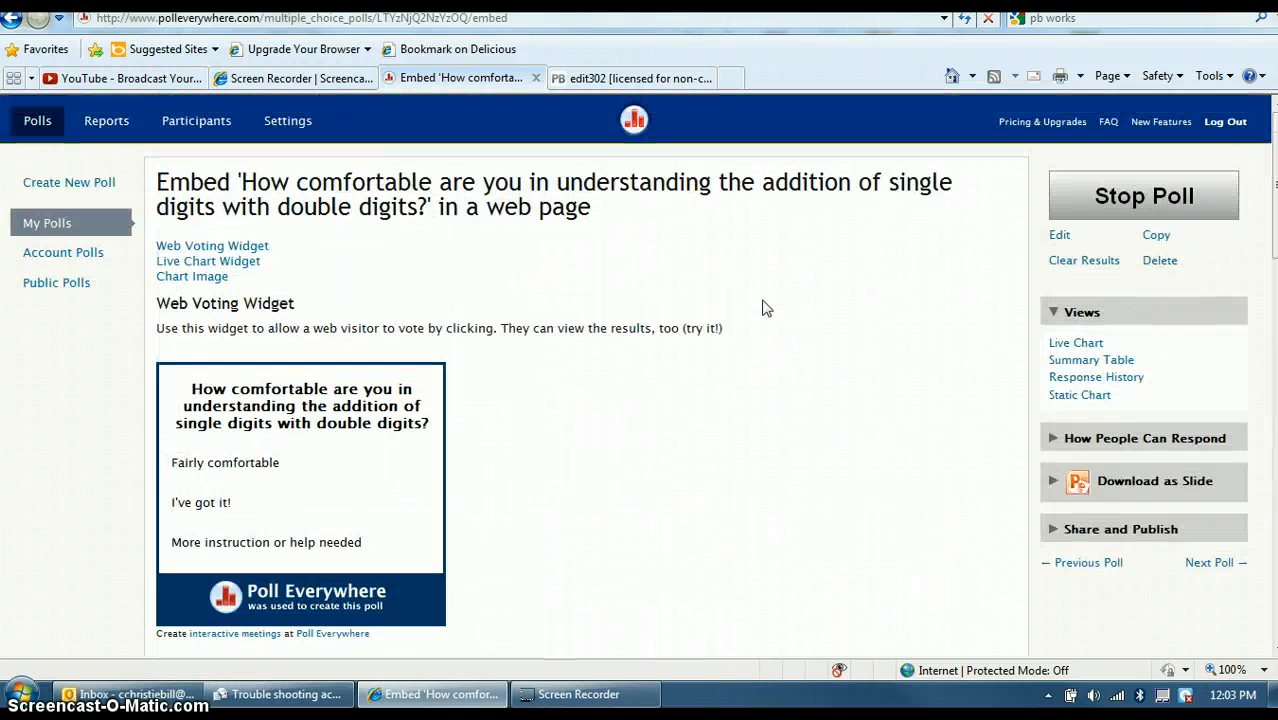
# Go back to the PBworks Assessment page and open it for editing at the bottom.
pyautogui.click(589, 77)
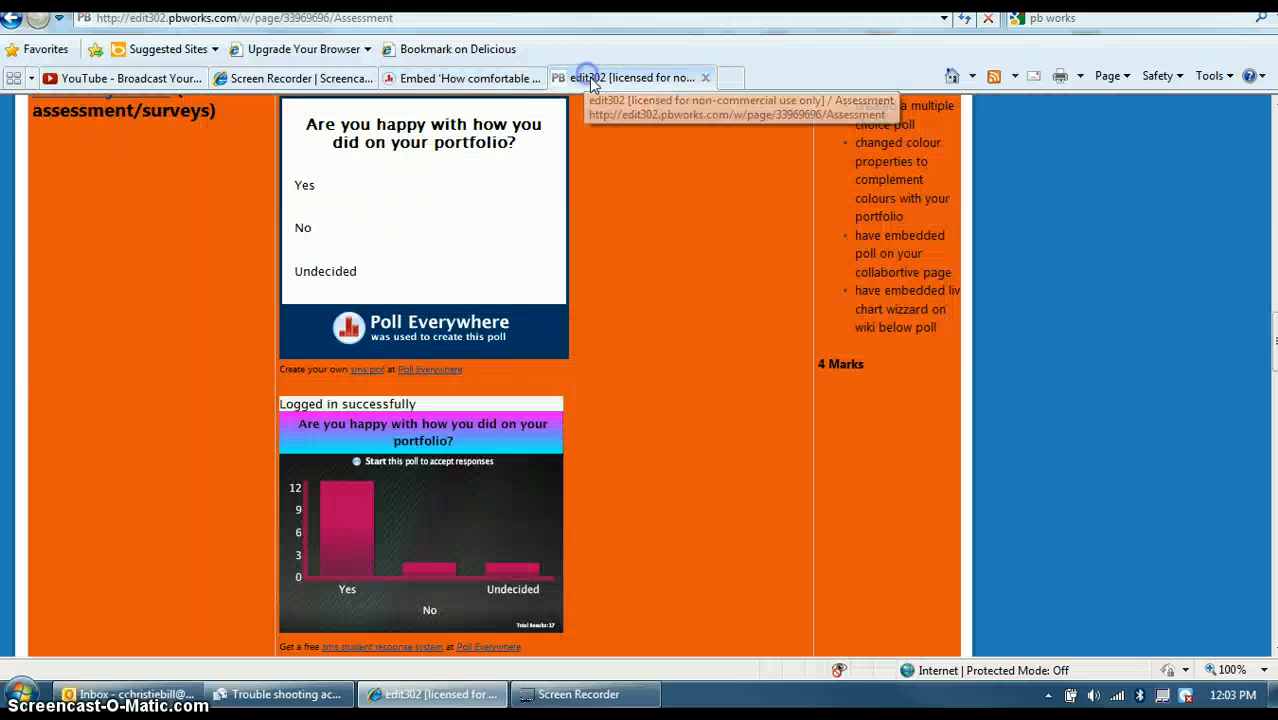
pyautogui.scroll(10, 742, 463)
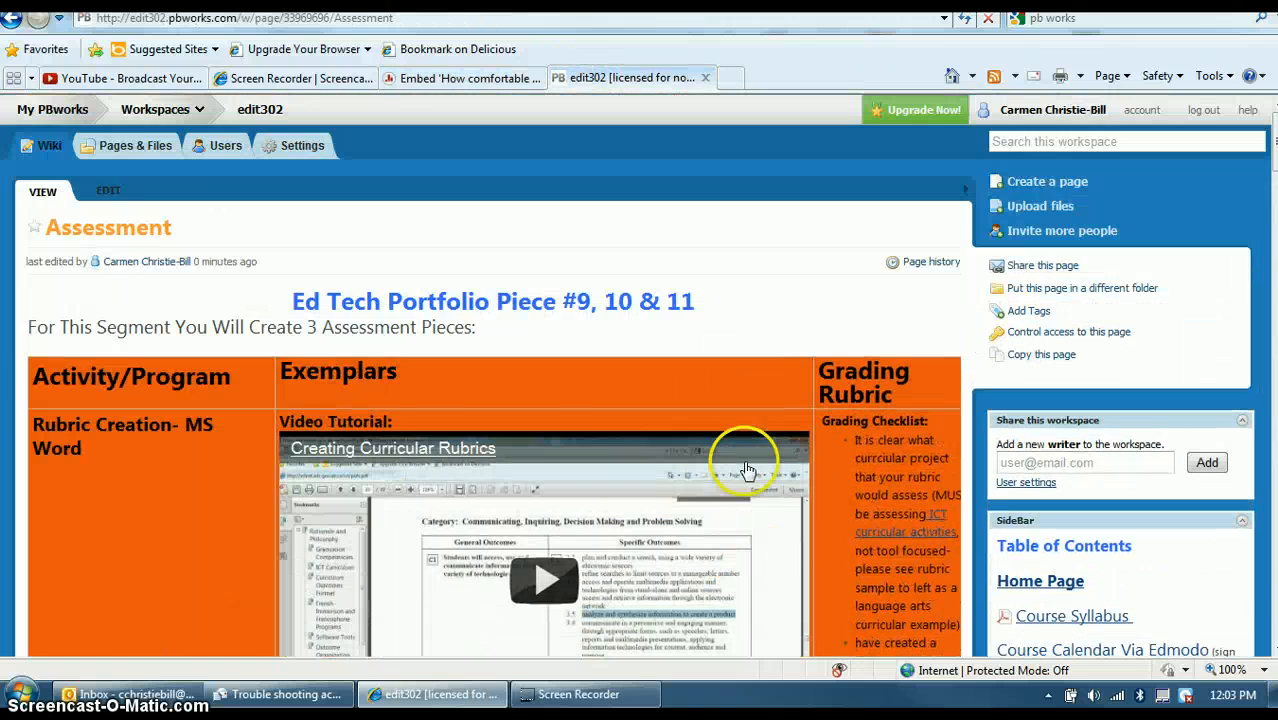
pyautogui.click(106, 188)
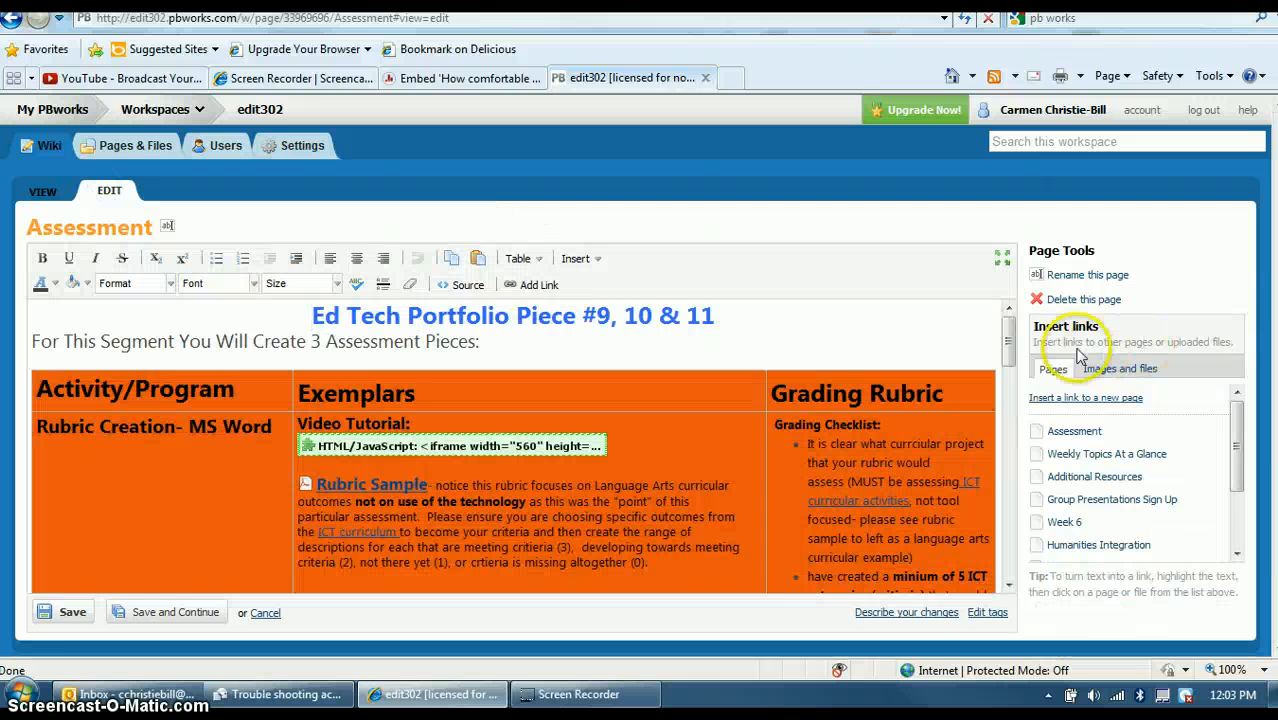
pyautogui.moveTo(1007, 335); pyautogui.dragTo(1000, 555)
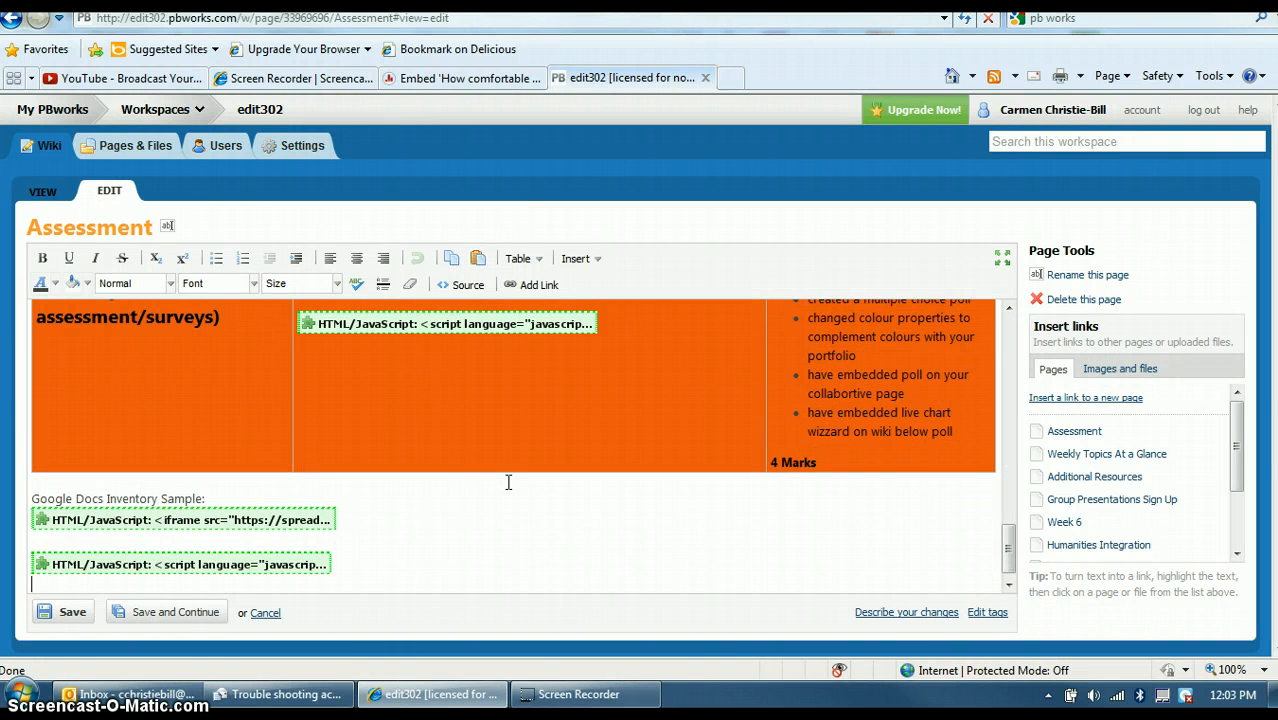
# Insert the live chart code as an HTML/JavaScript plugin with JavaScript allowed, then save the page.
pyautogui.click(585, 262)
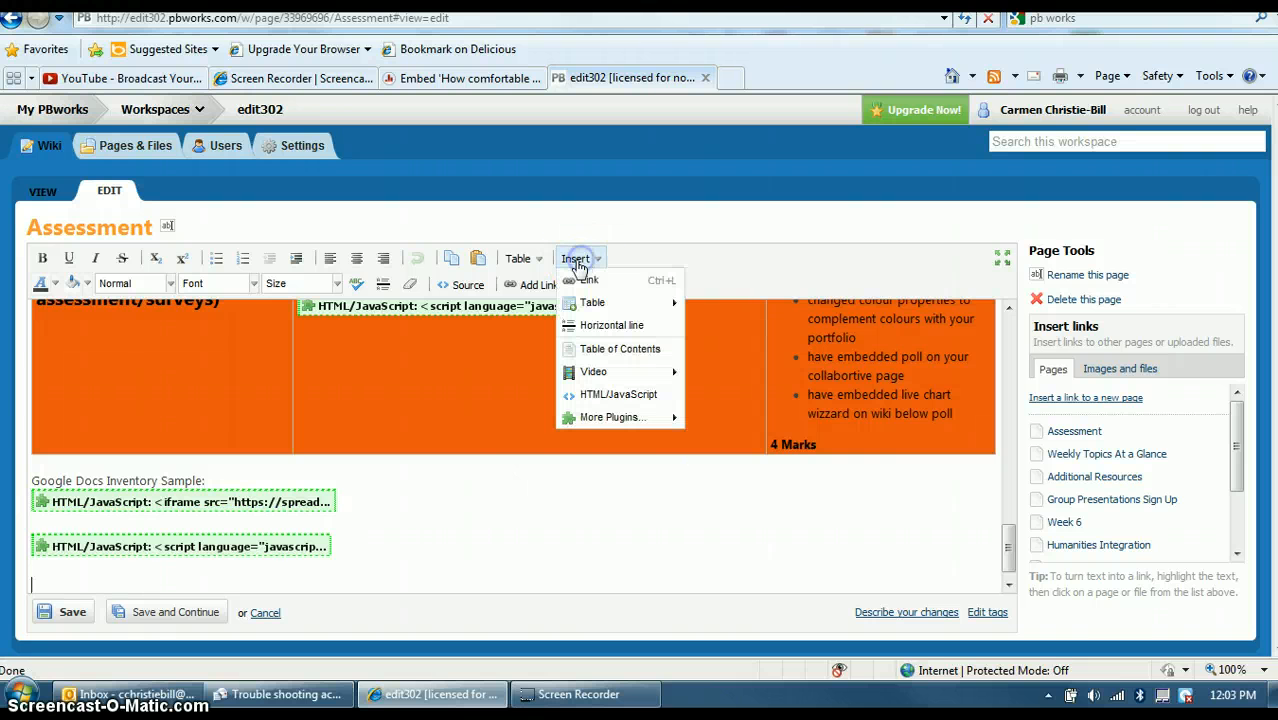
pyautogui.click(610, 395)
pyautogui.hotkey('ctrl', 'v')
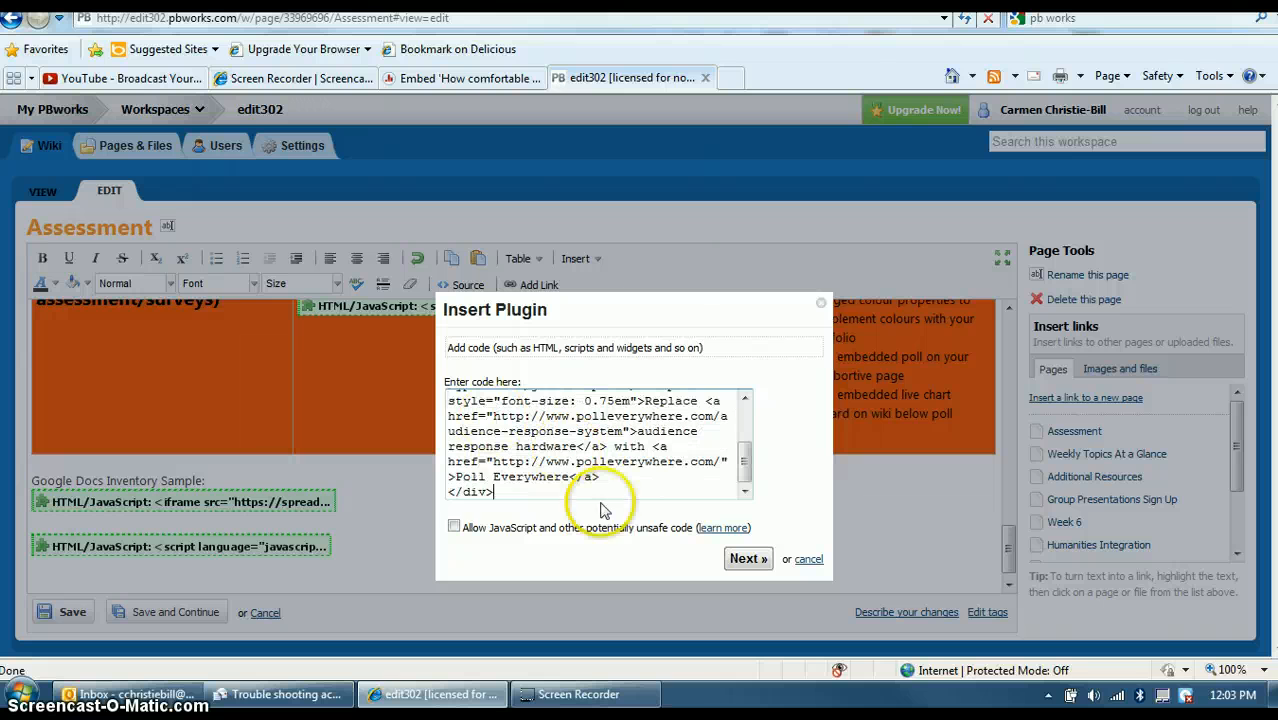
pyautogui.click(454, 527)
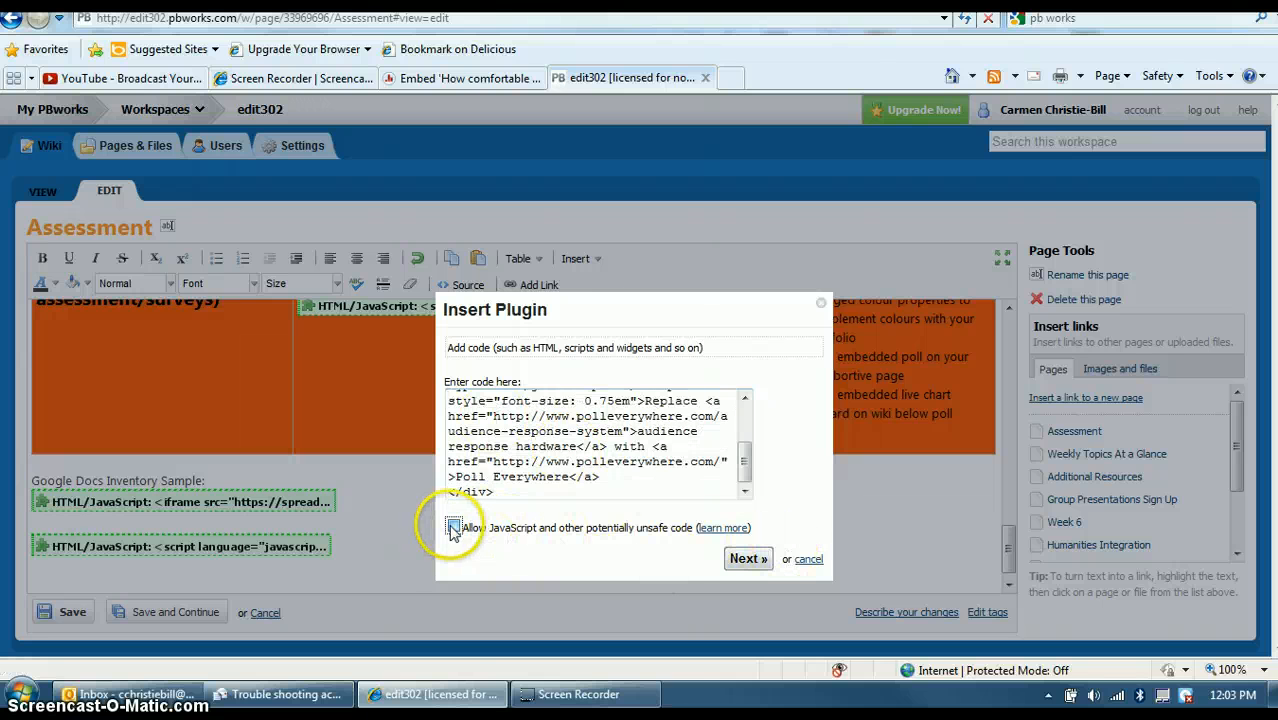
pyautogui.click(748, 558)
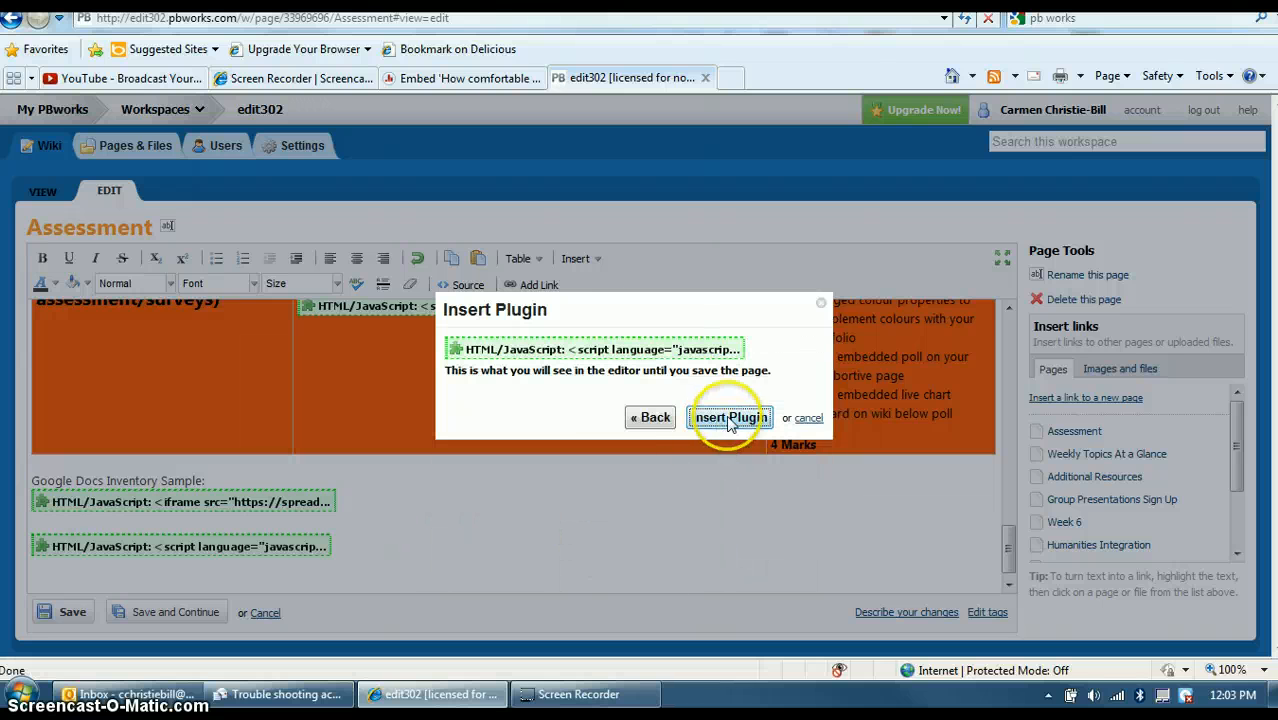
pyautogui.click(731, 419)
pyautogui.click(76, 610)
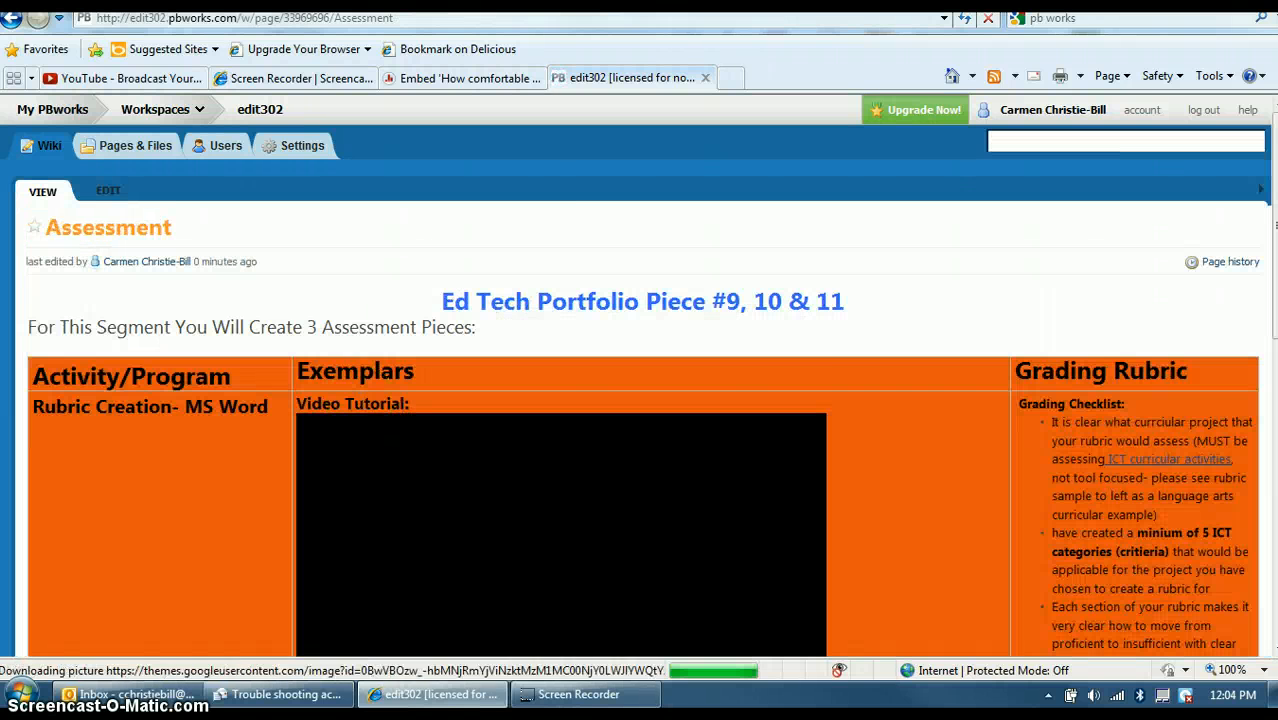
pyautogui.scroll(-15, 640, 380)
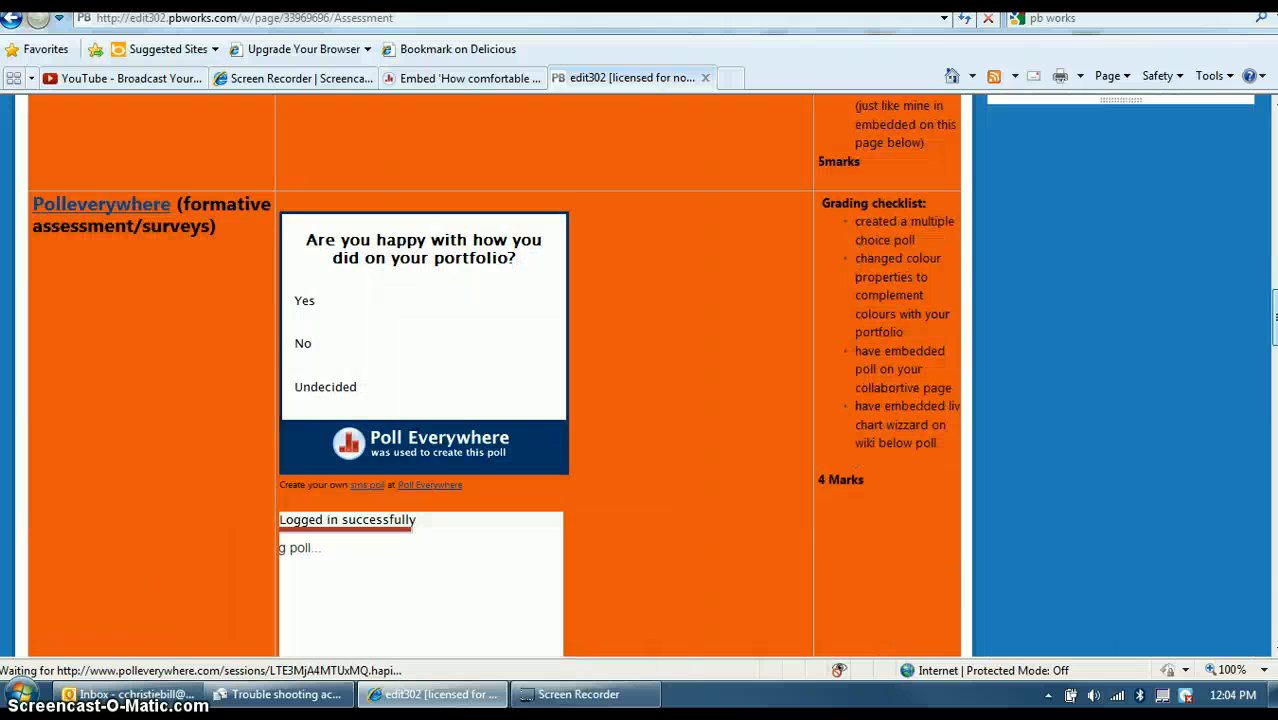
pyautogui.scroll(-15, 490, 380)
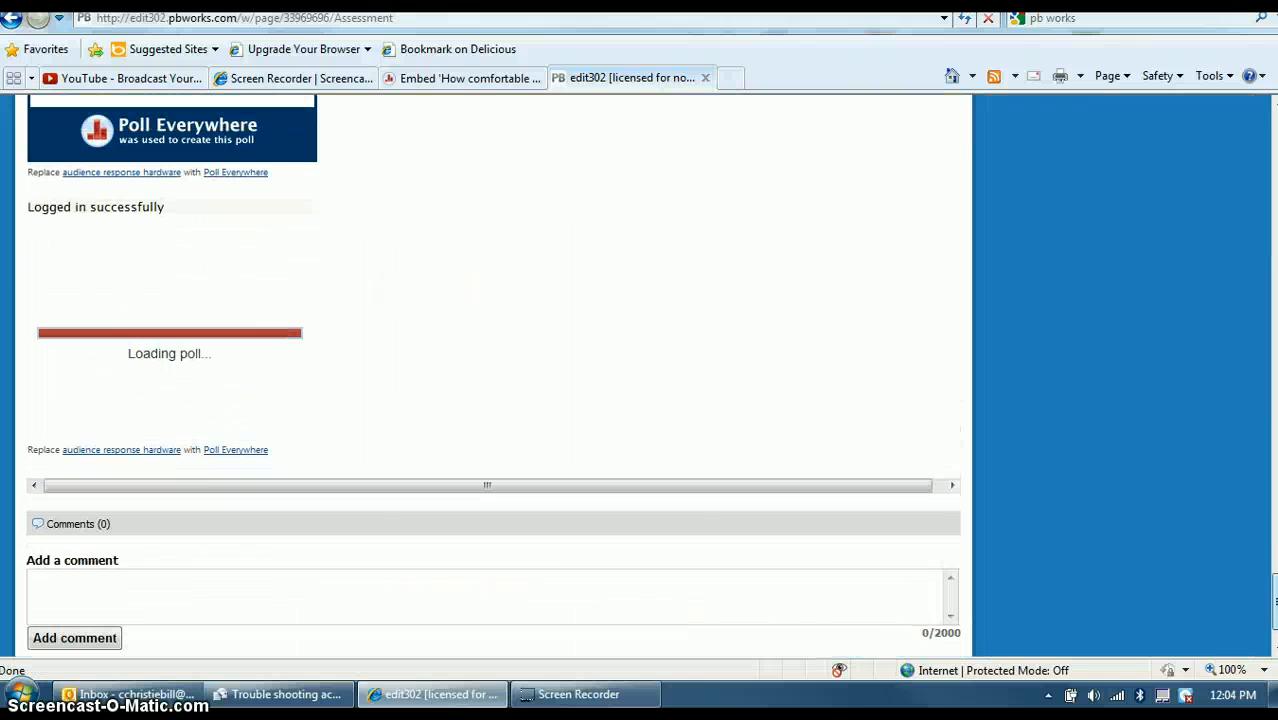
pyautogui.moveTo(1275, 602)
pyautogui.mouseDown()
pyautogui.moveTo(1275, 566)
pyautogui.moveTo(1275, 584)
pyautogui.mouseUp()
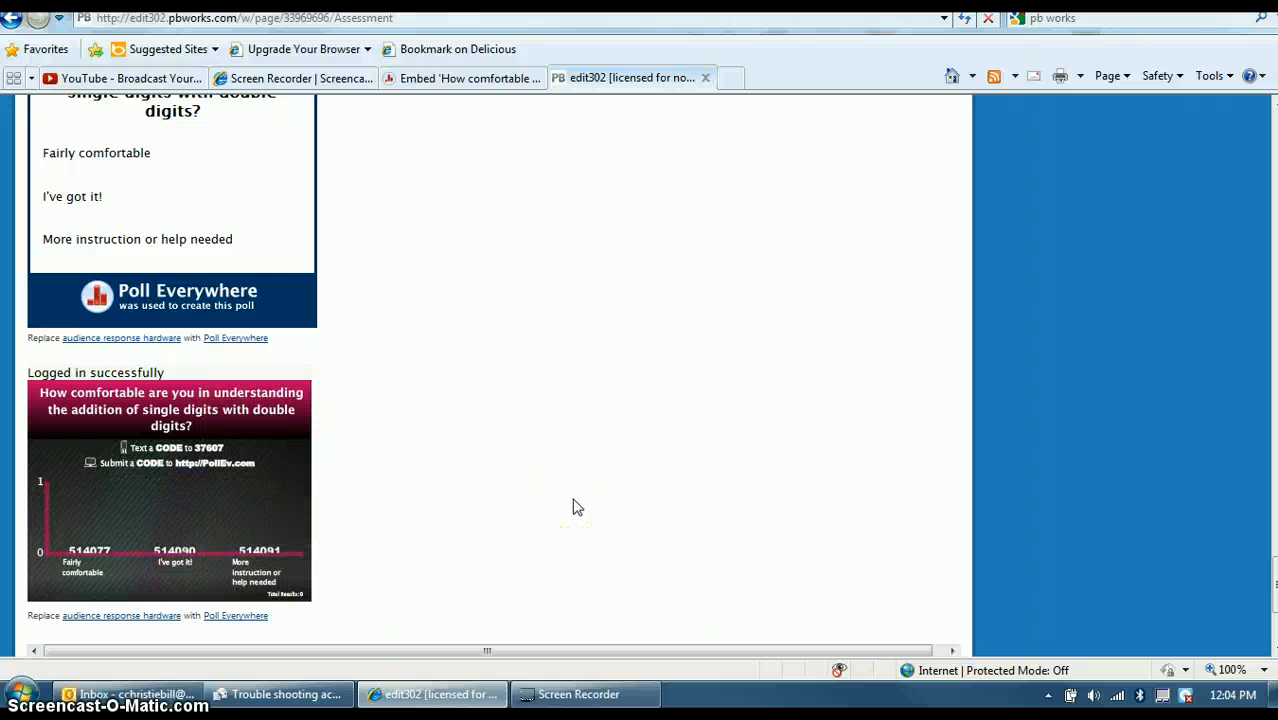
pyautogui.moveTo(283, 538)
pyautogui.moveTo(1275, 588); pyautogui.dragTo(1256, 128)
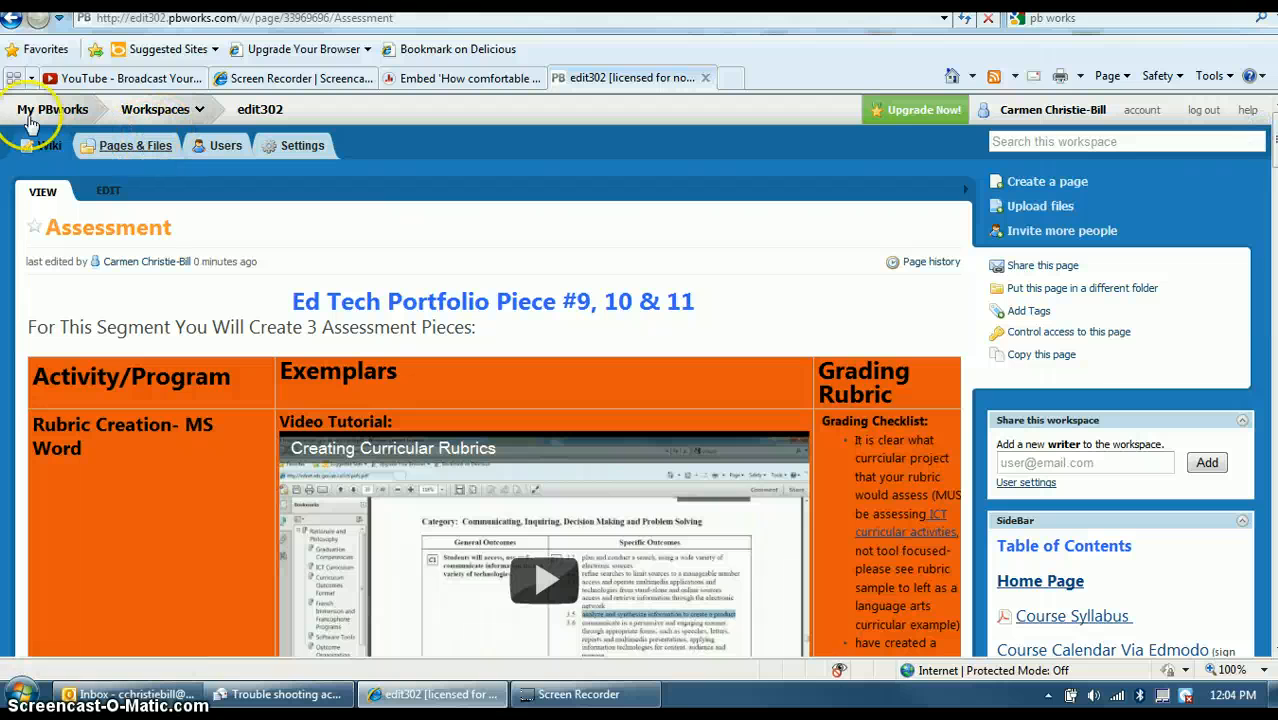